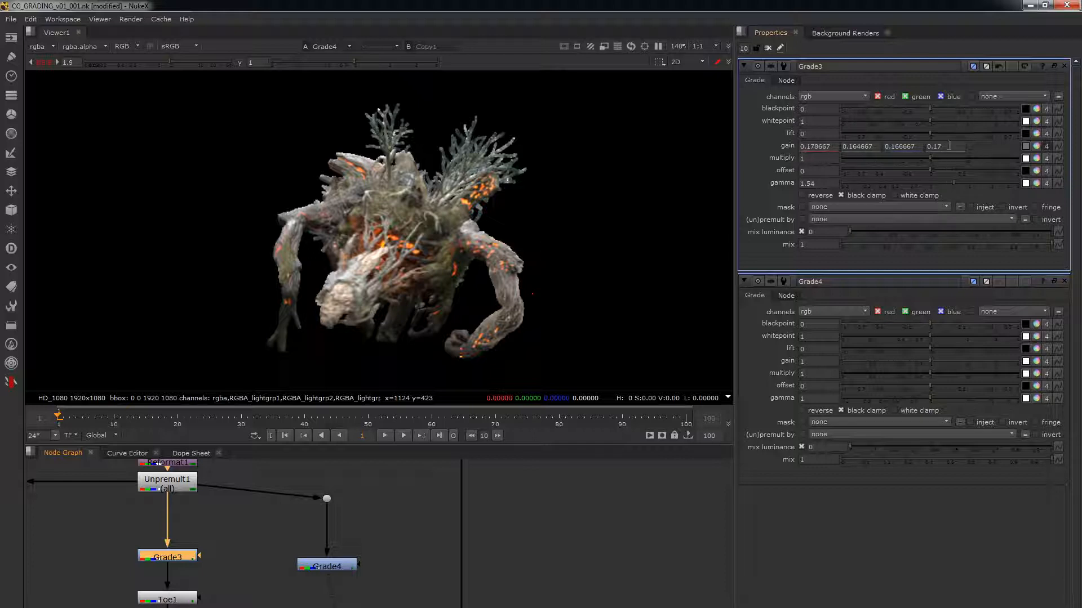
Step: Close all open node properties and show the Merge1 composite of creature and plate in the viewer
click(768, 48)
drag(388, 521, 338, 564)
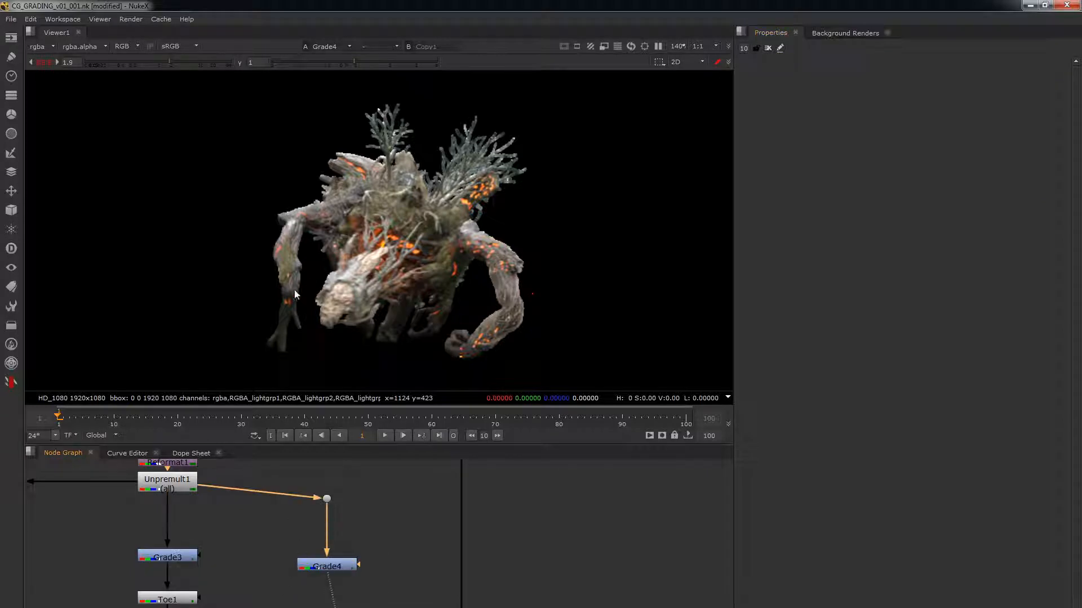
click(335, 567)
drag(170, 570, 333, 570)
alt+middle_drag(364, 544, 261, 534)
click(363, 564)
key(1)
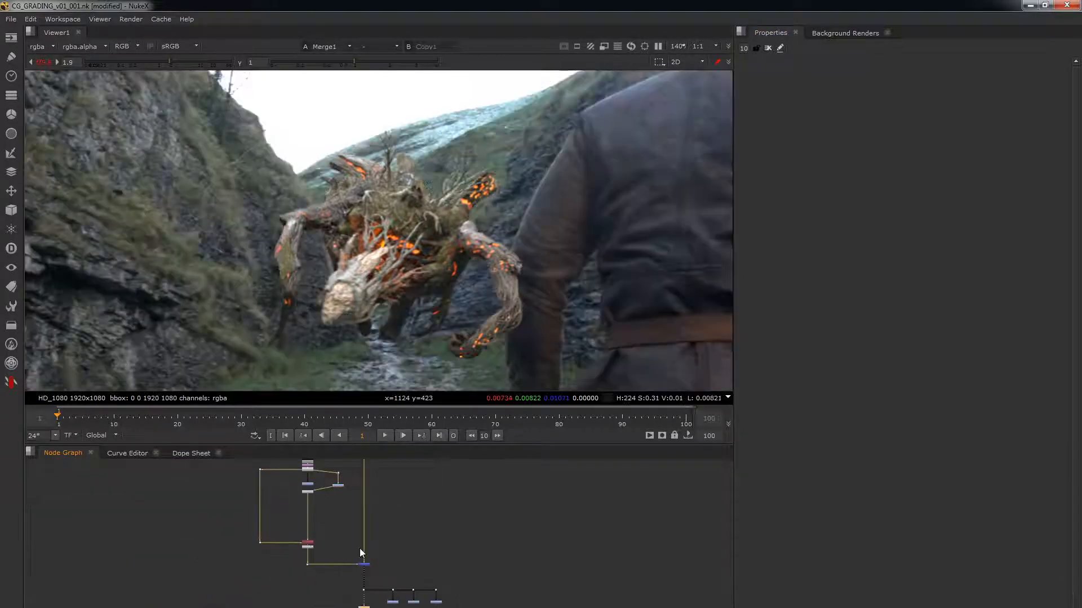
Step: Open the Grade4 node's properties and set its gamma to 1.42 and its gain to 0.25
middle_drag(372, 467, 365, 486)
double_click(331, 504)
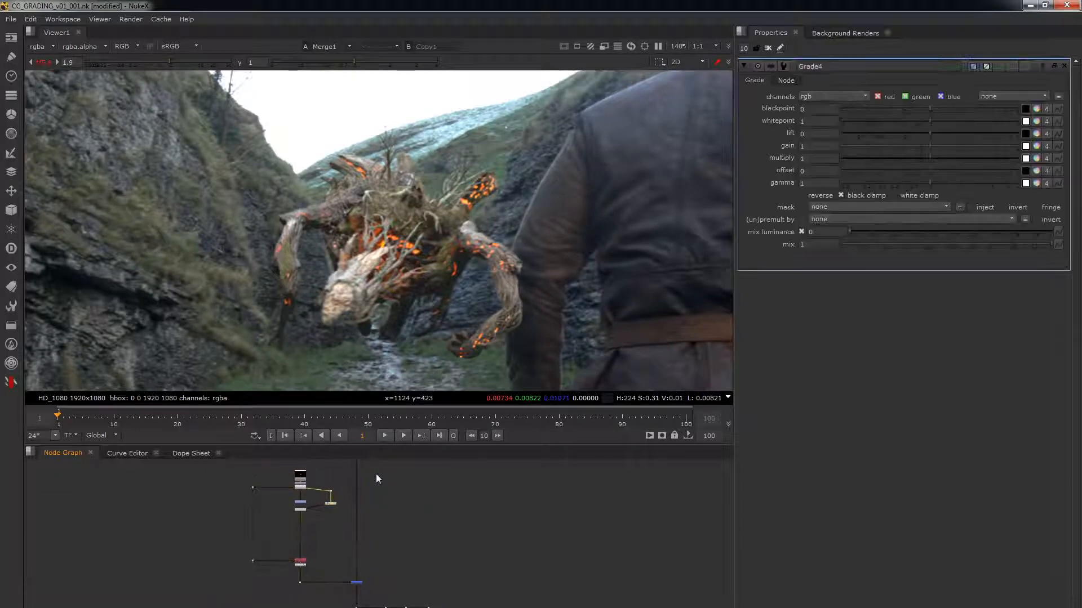
click(949, 183)
click(918, 144)
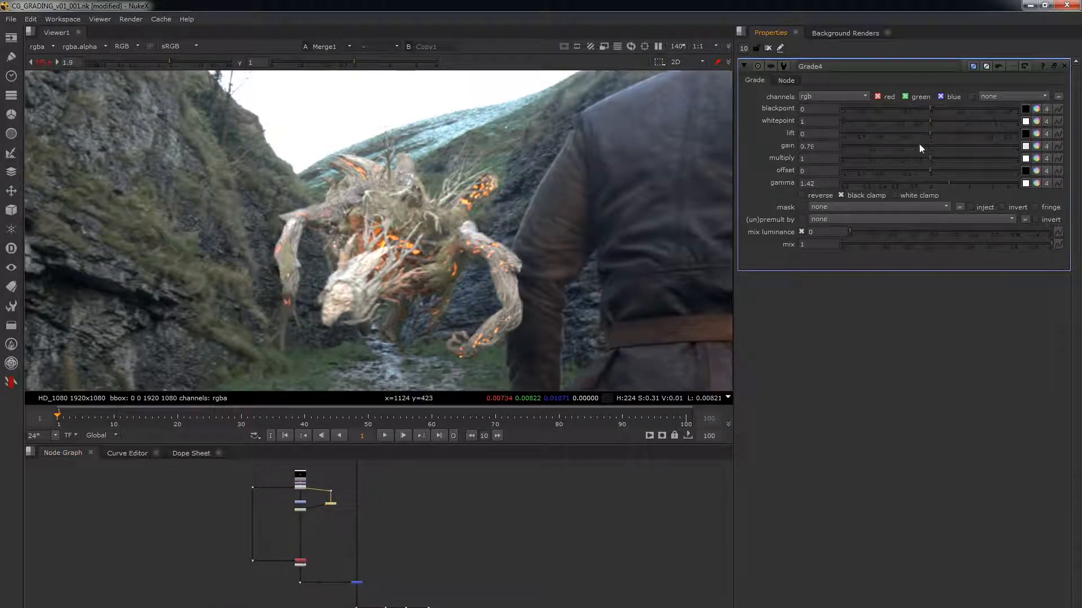
click(884, 144)
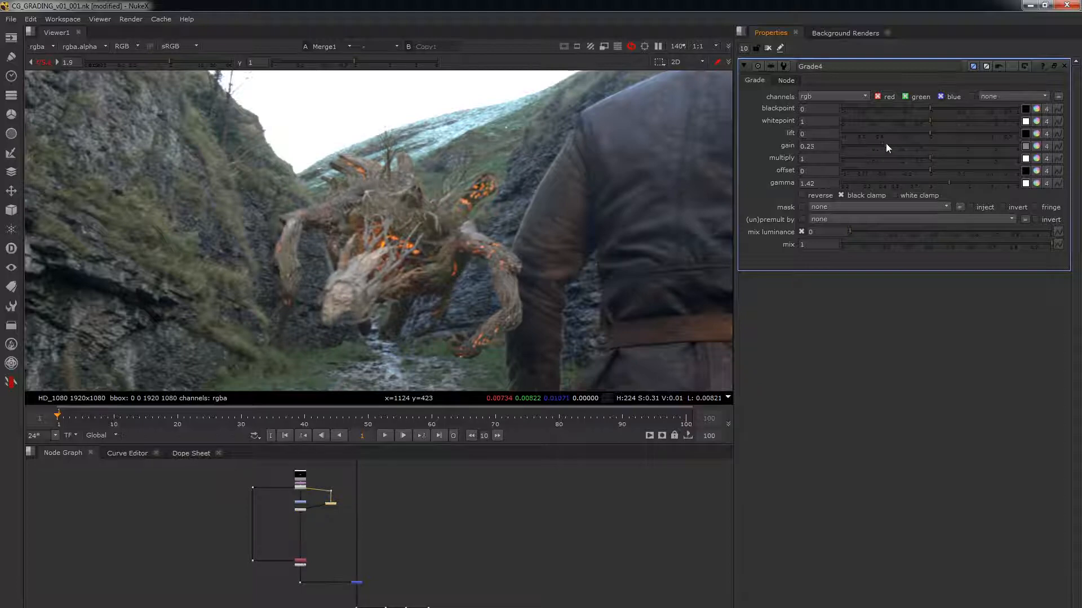
Step: Warm up Grade4's gain with a temperature of -0.05 and a magenta of 0.016
scroll(396, 264, up, 1)
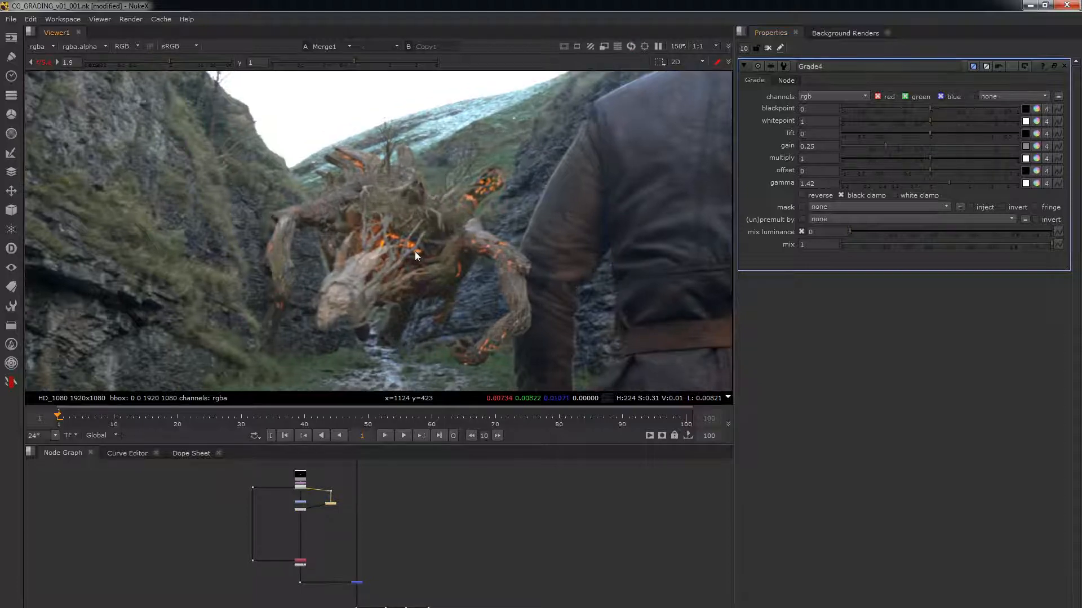
click(1036, 146)
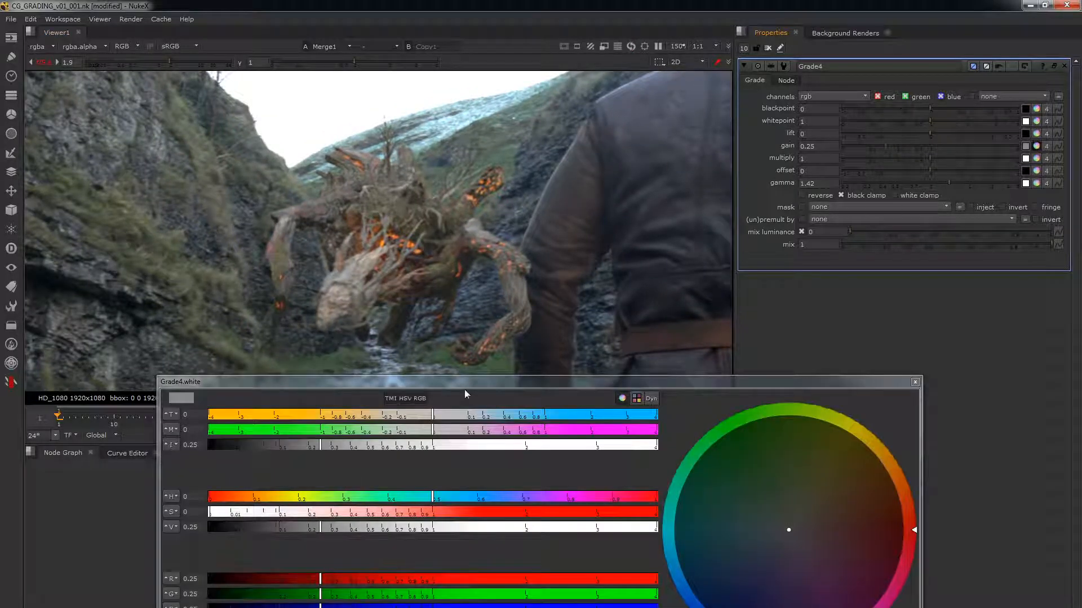
drag(422, 417, 449, 435)
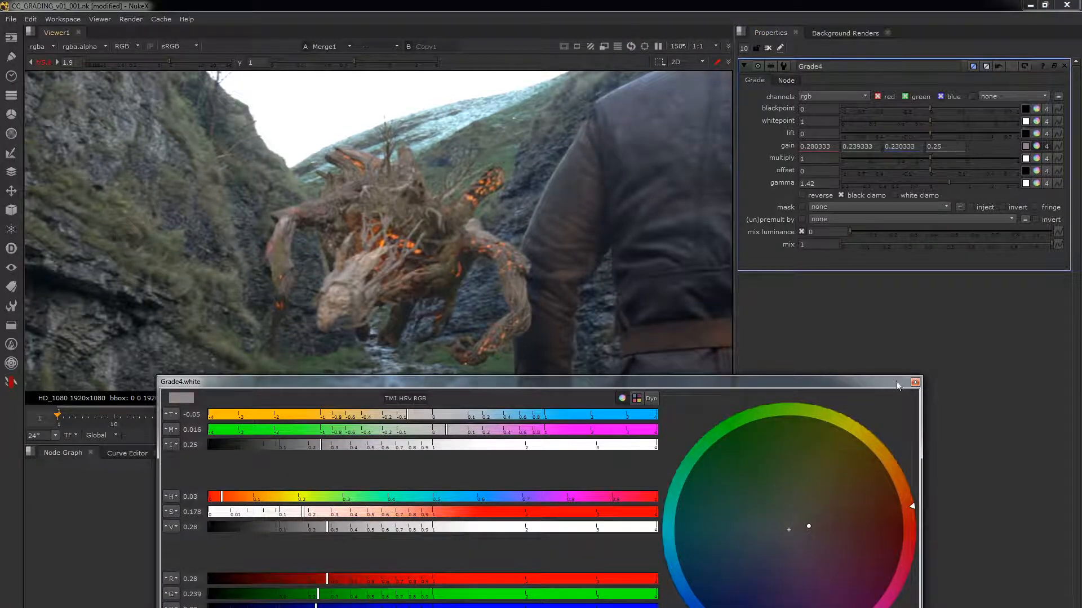
click(915, 382)
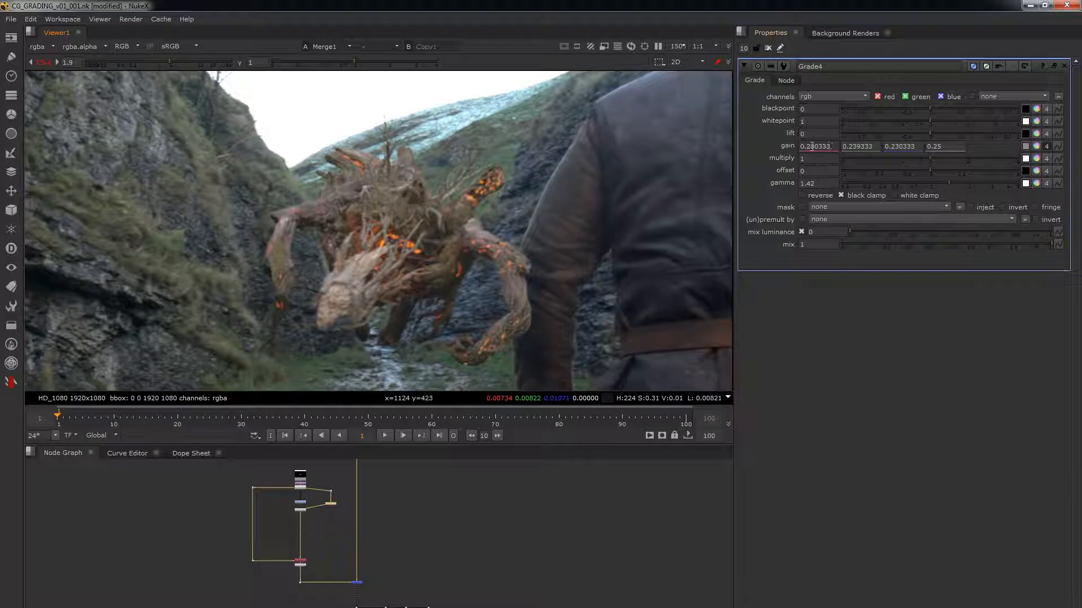
drag(832, 147, 753, 152)
drag(876, 147, 784, 153)
text(0.239333)
key(Tab)
right_click(820, 147)
click(957, 296)
Step: Set Grade4's multiply to 0.5
double_click(814, 159)
text(0.3)
key(Return)
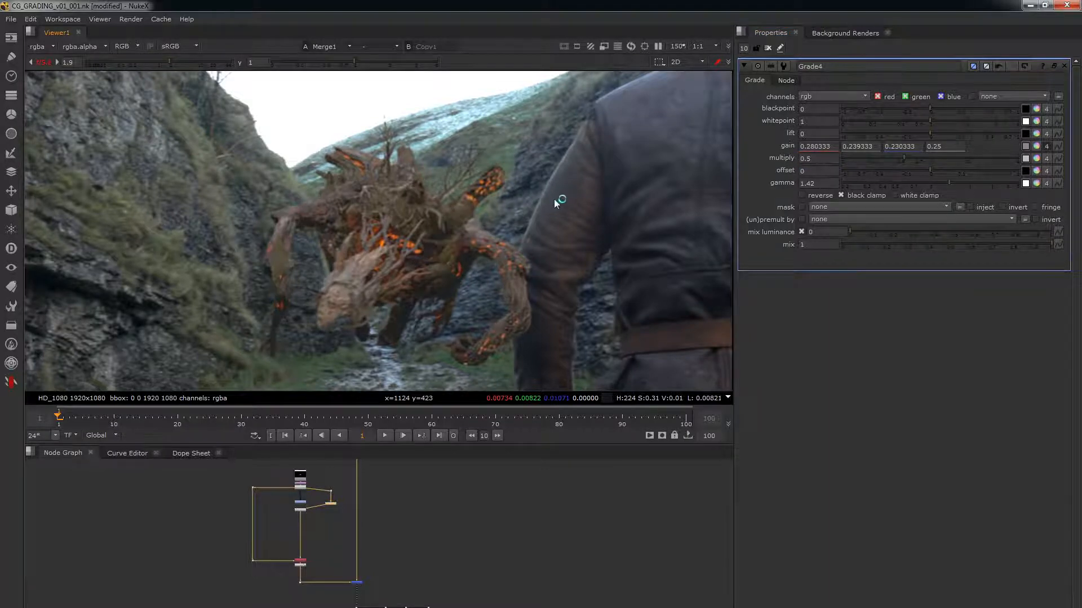
Step: Toggle Grade4 off and on to compare the creature with and without the grade
key(d)
key(d)
key(d)
key(d)
key(d)
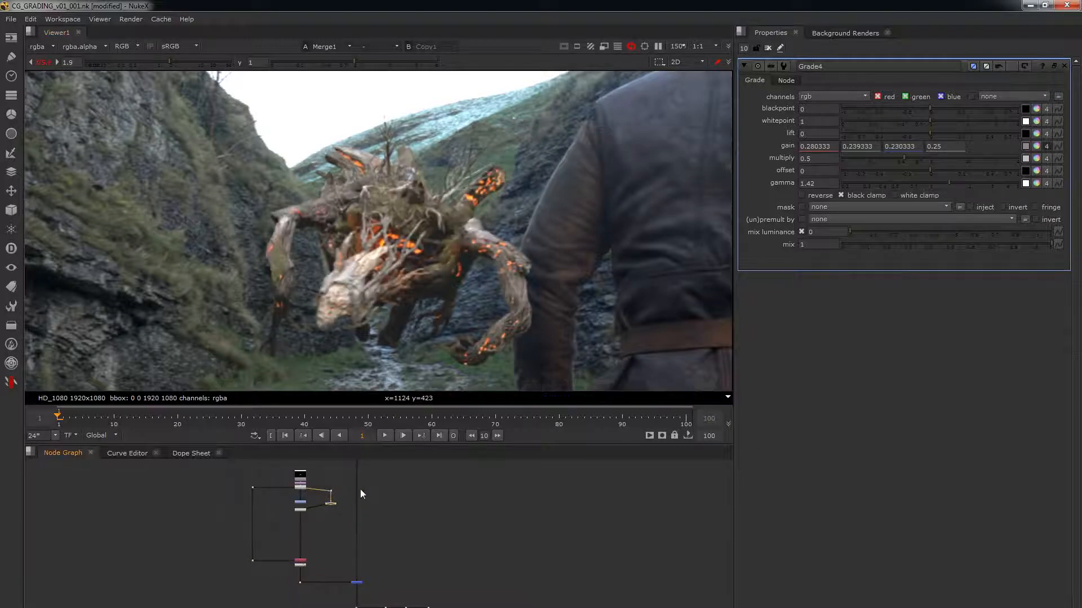
key(d)
key(d)
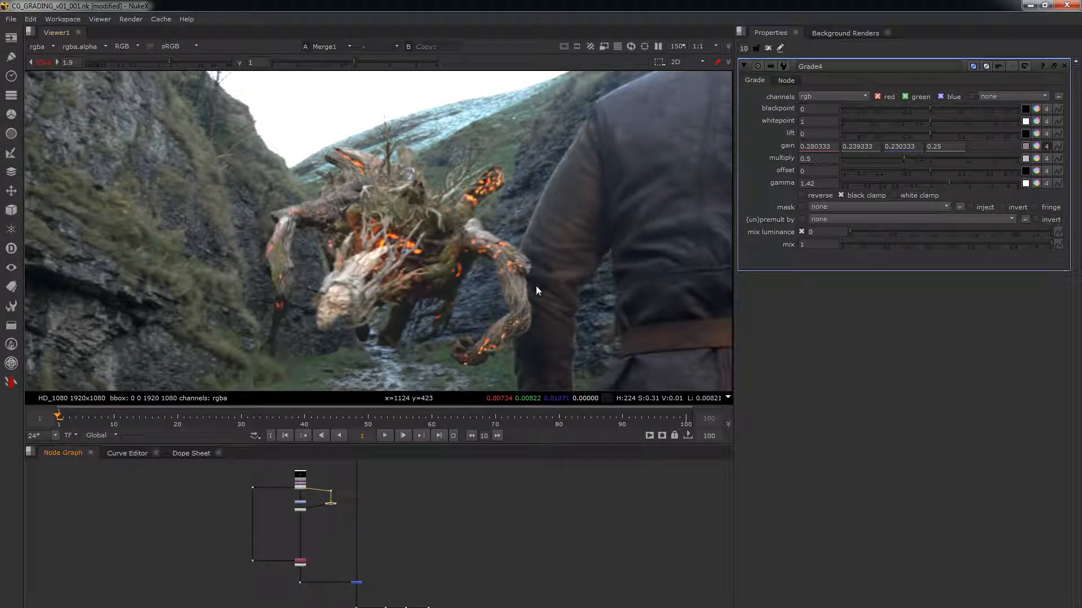
key(d)
Step: Add a Grade node, connect its input to the background plate and show it in the viewer
scroll(414, 507, up, 3)
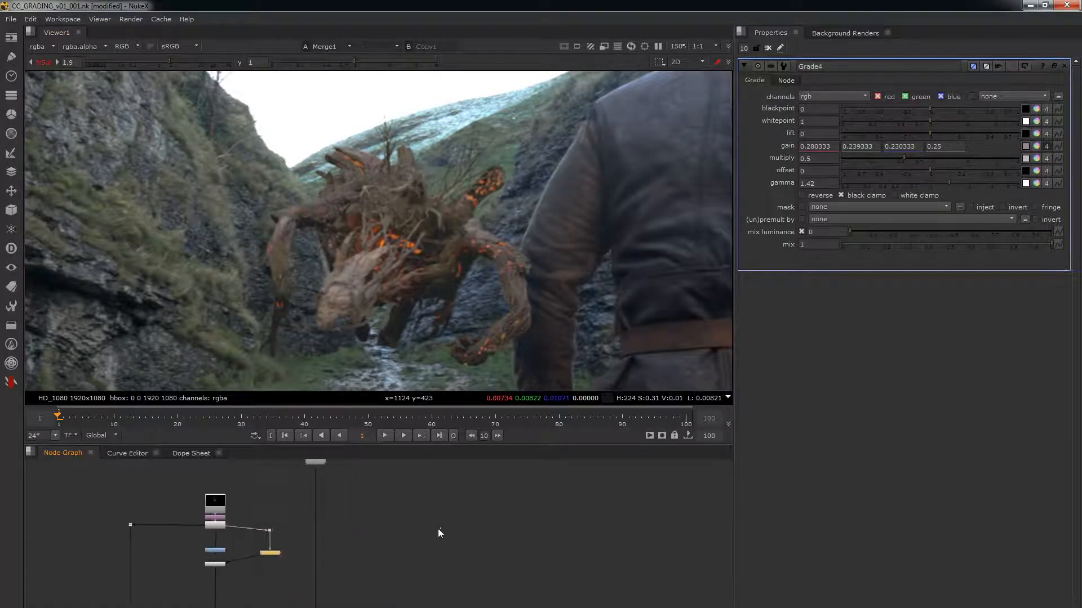
key(g)
drag(420, 509, 315, 463)
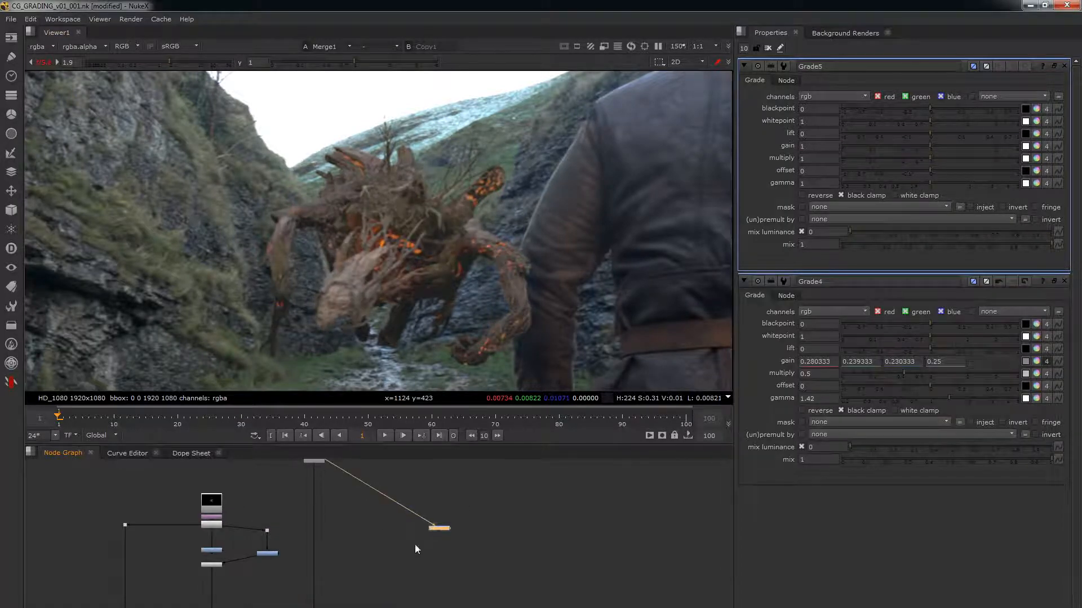
key(1)
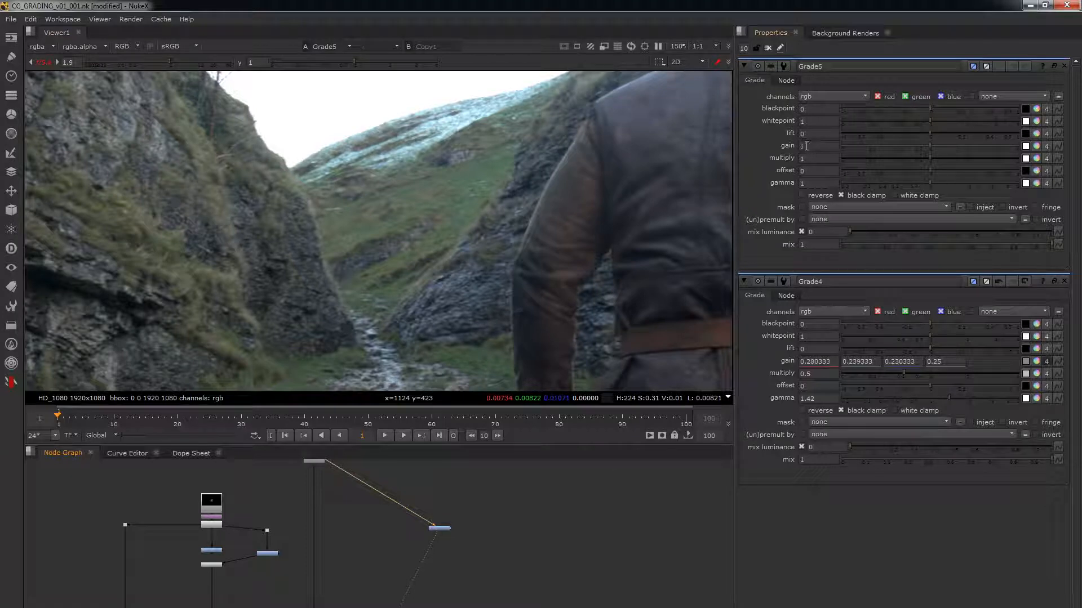
Step: Open only the new Grade node's properties and set its gain to 3
click(767, 48)
double_click(436, 529)
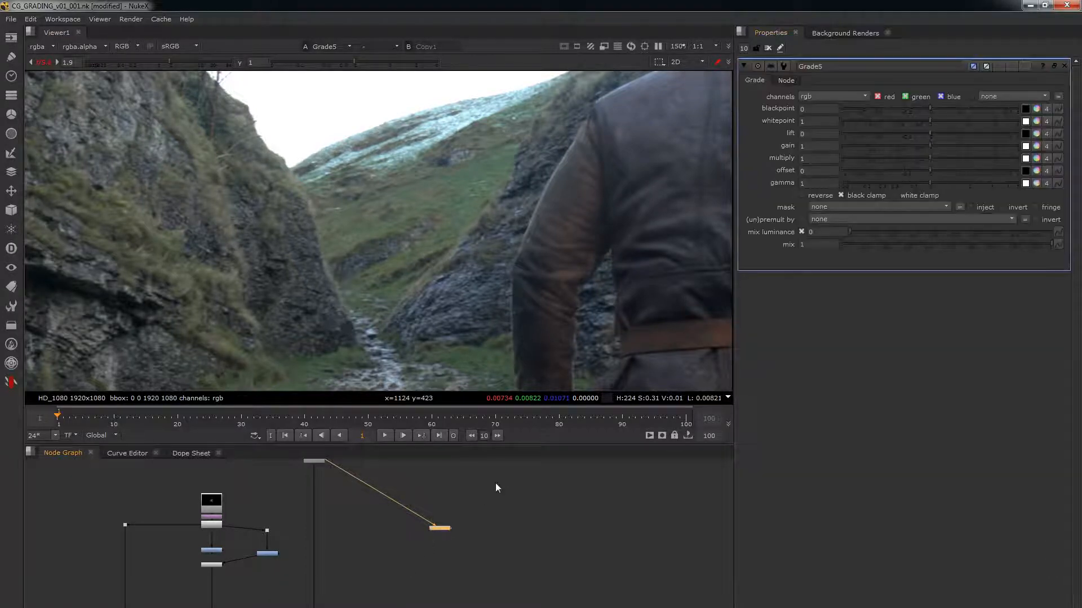
double_click(814, 147)
text(3)
Step: Add a second Grade node beside Grade5, connect it to the background plate and close all node properties
click(520, 517)
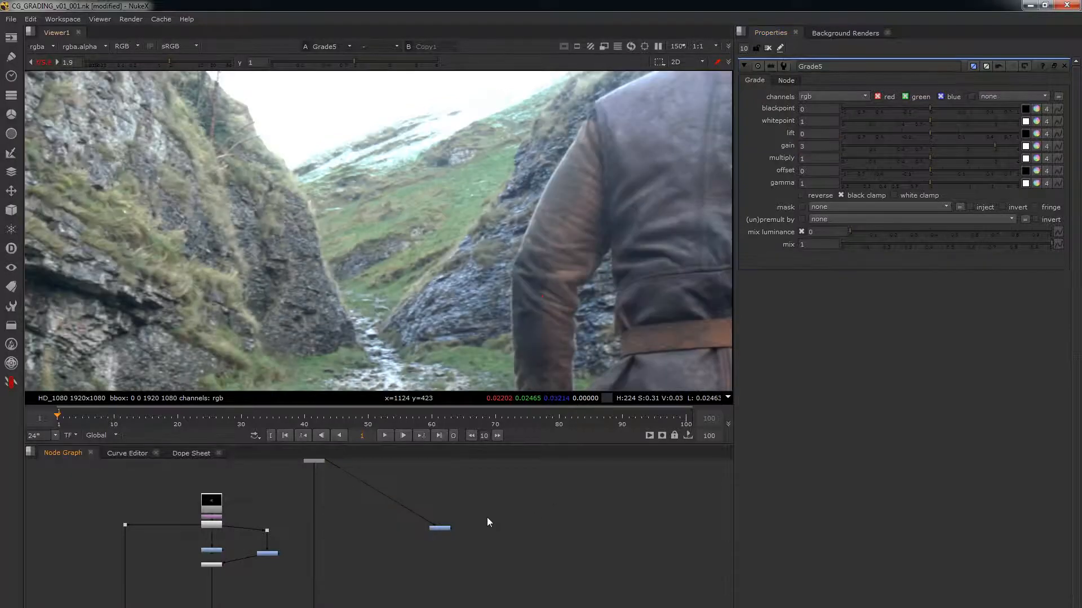
key(g)
drag(549, 517, 314, 465)
key(ctrl+shift+a)
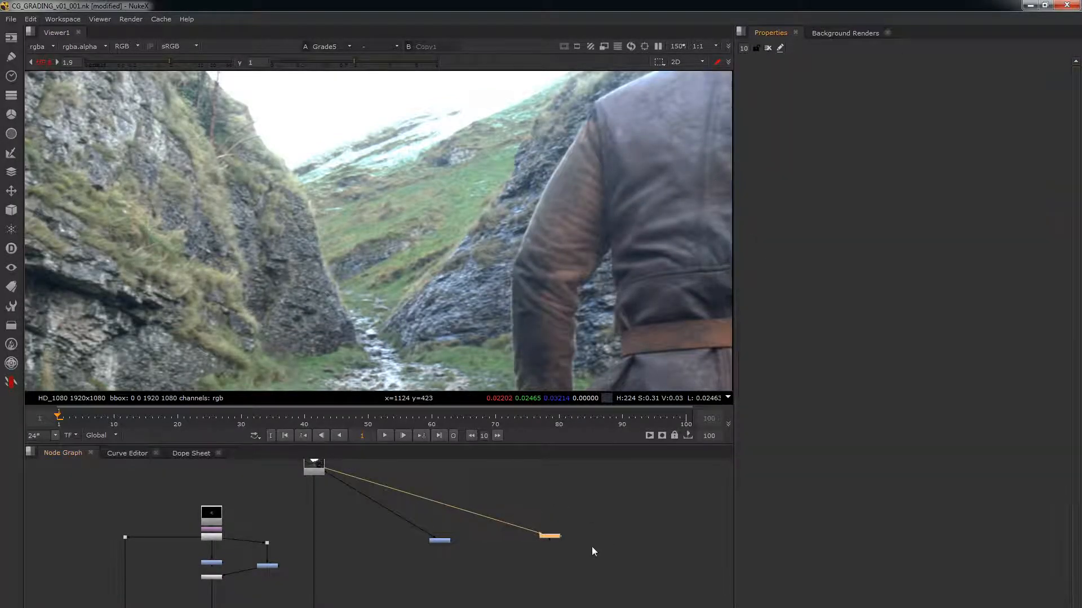
Step: Set Grade6's gain to 6 and its multiply to 0.5
double_click(552, 536)
double_click(816, 146)
text(6)
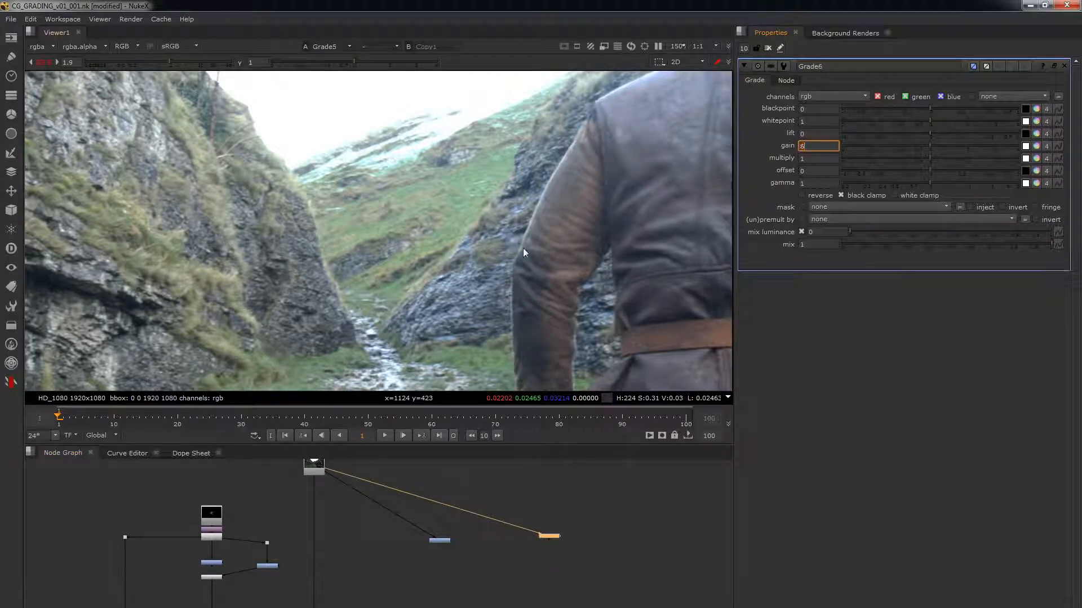
key(Tab)
text(0.5)
key(Return)
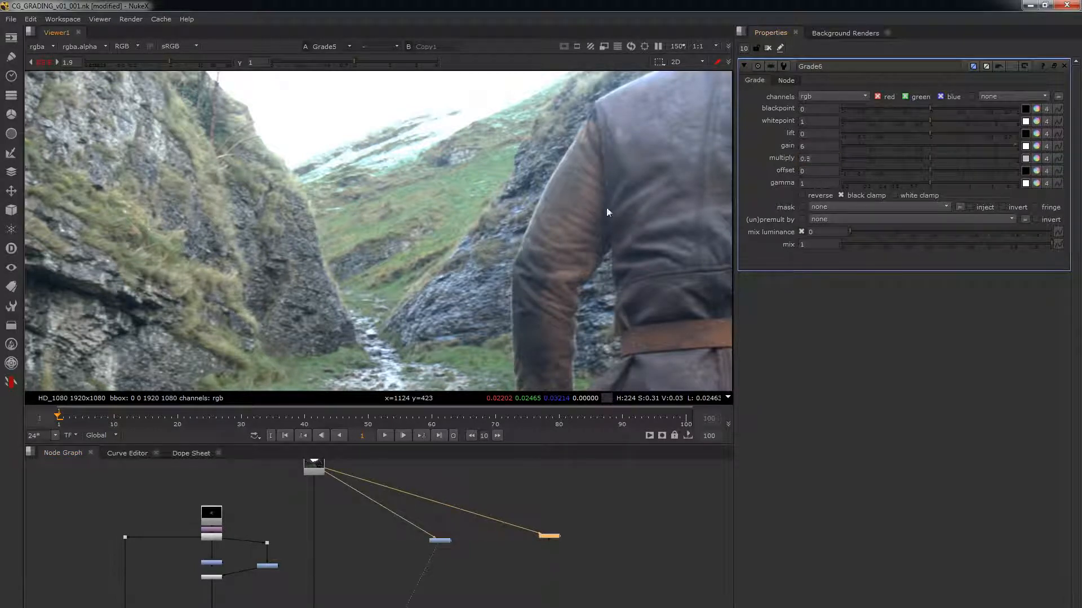
Step: Assign Grade6 to the second viewer input and switch between it and Grade5 to compare their results
key(2)
click(515, 552)
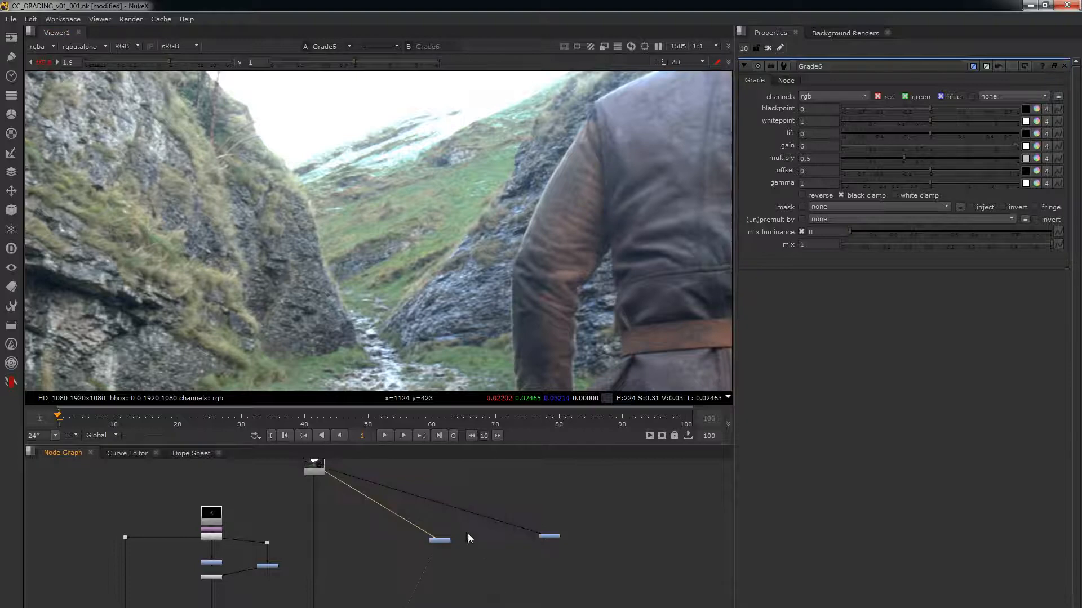
scroll(452, 251, down, 1)
key(1)
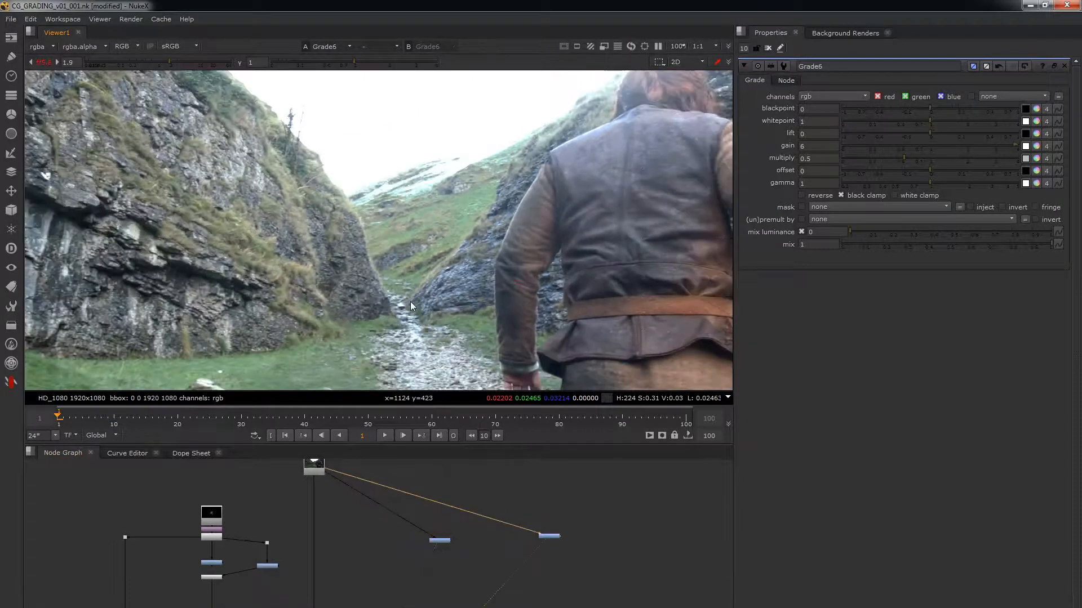
key(2)
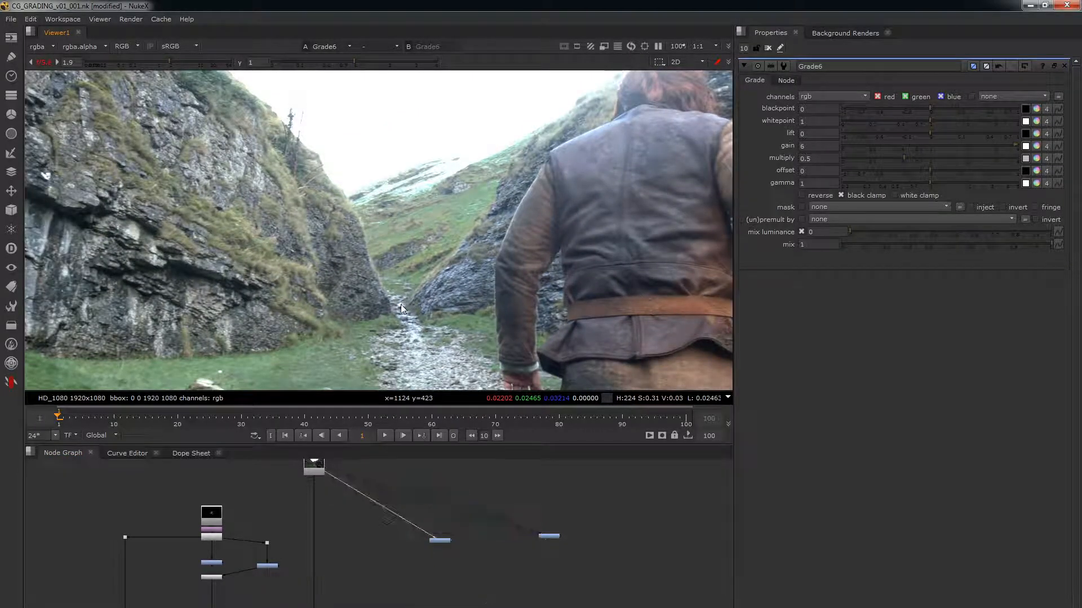
key(1)
click(813, 148)
key(Tab)
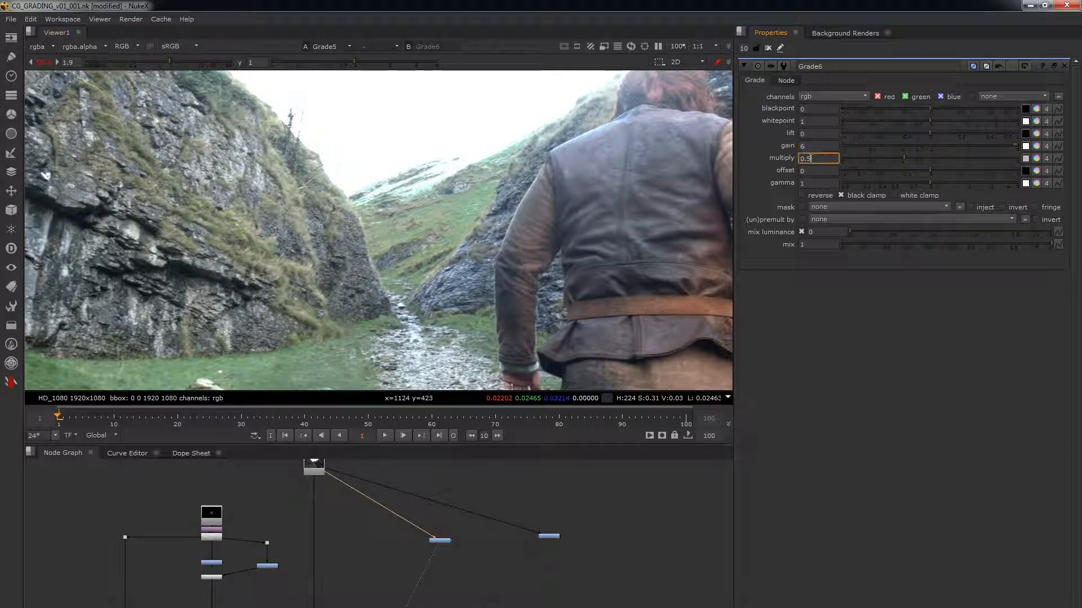
click(811, 145)
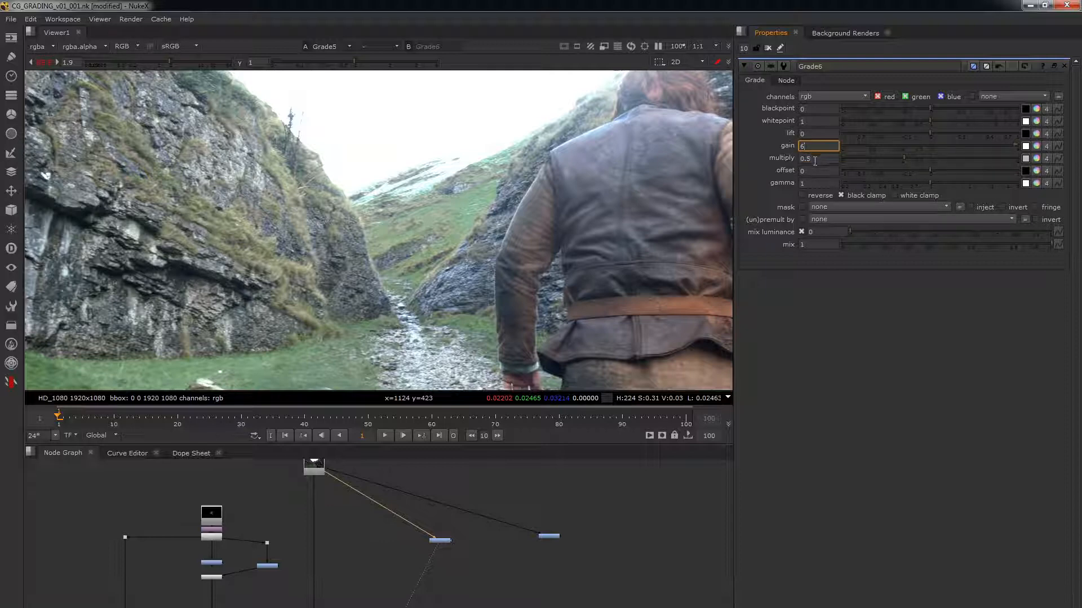
key(Tab)
Step: Add a third Grade node, connect it to the background plate and show it in the viewer
click(514, 508)
key(g)
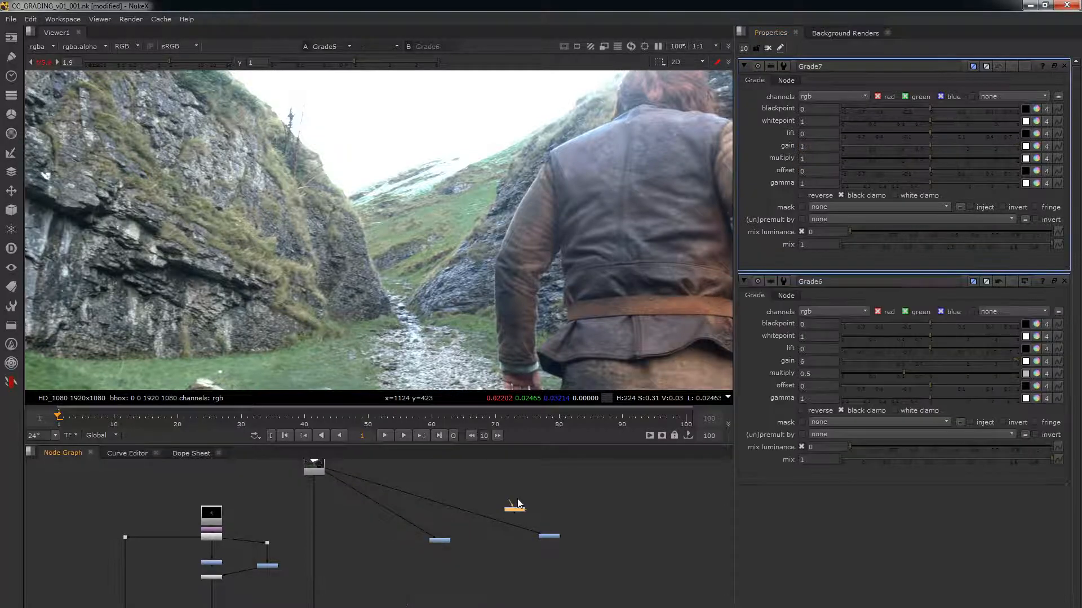
drag(514, 502, 316, 469)
drag(570, 484, 487, 524)
key(1)
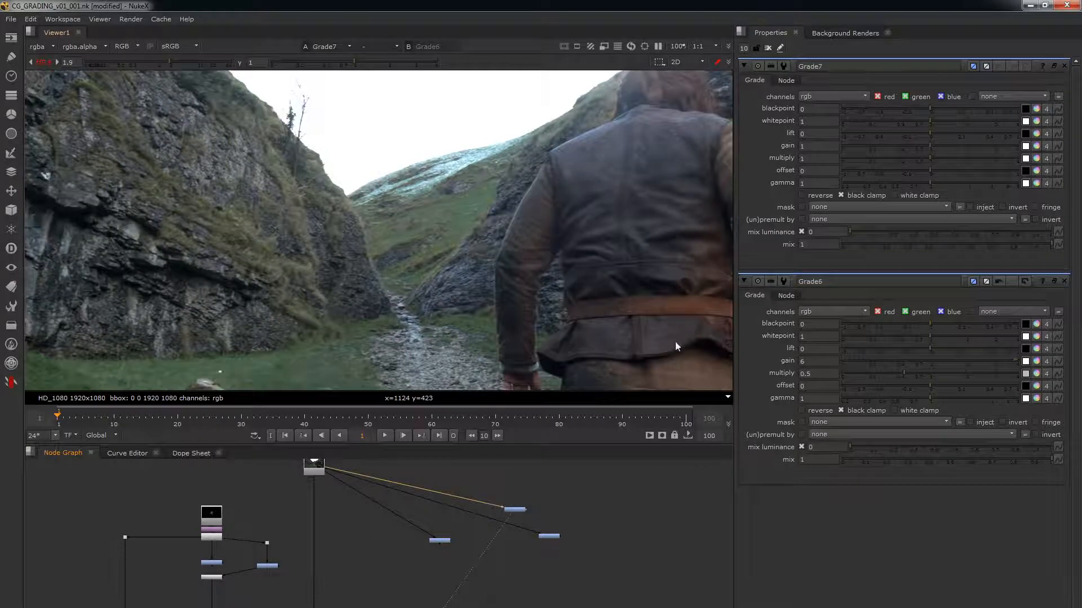
Step: Set Grade7's gain to 2
double_click(815, 141)
text(2)
key(Return)
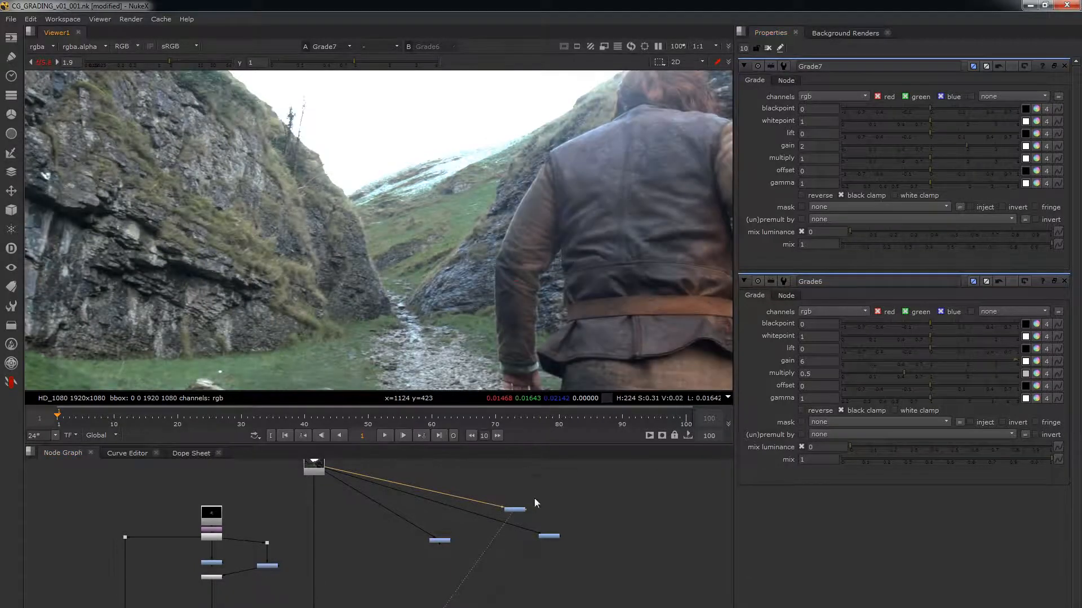
Step: Toggle Grade7 off and on to compare the sampled pixel values on the grassy hillside
click(515, 509)
scroll(451, 208, up, 8)
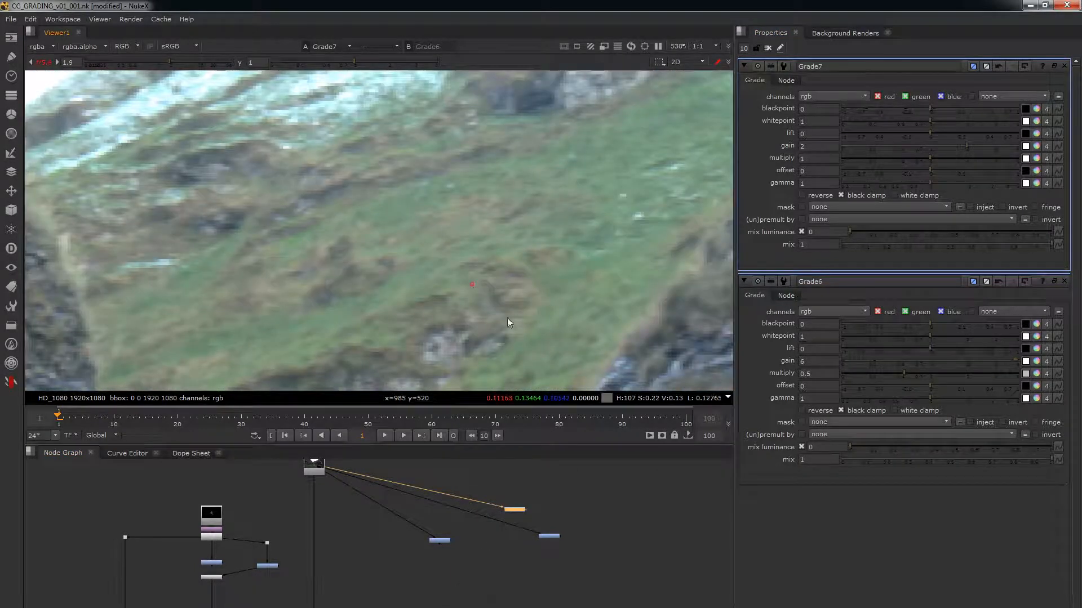
key(d)
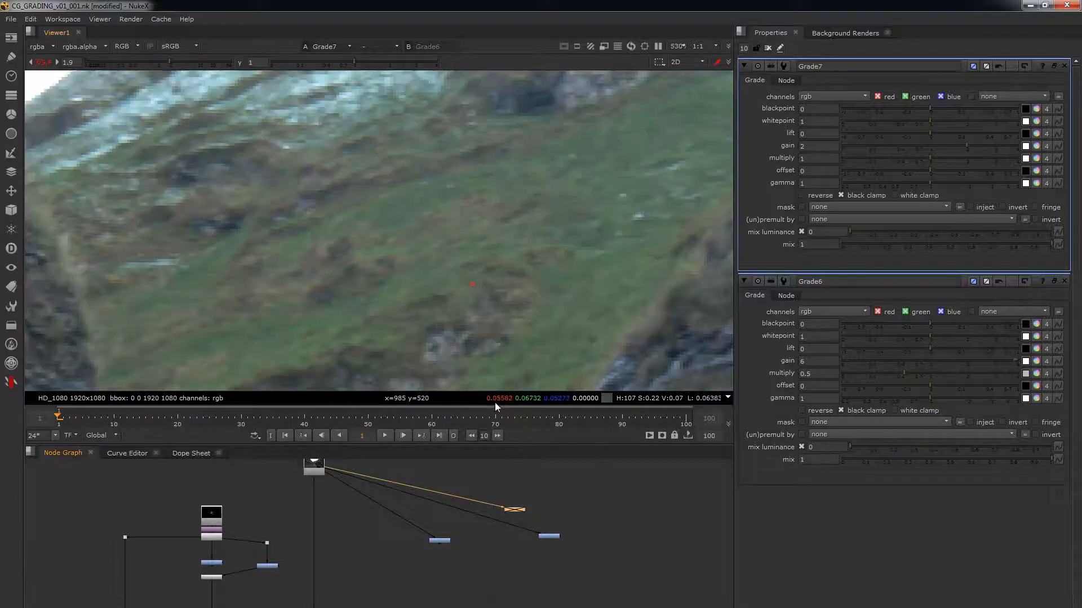
key(d)
key(d)
key(d)
key(d)
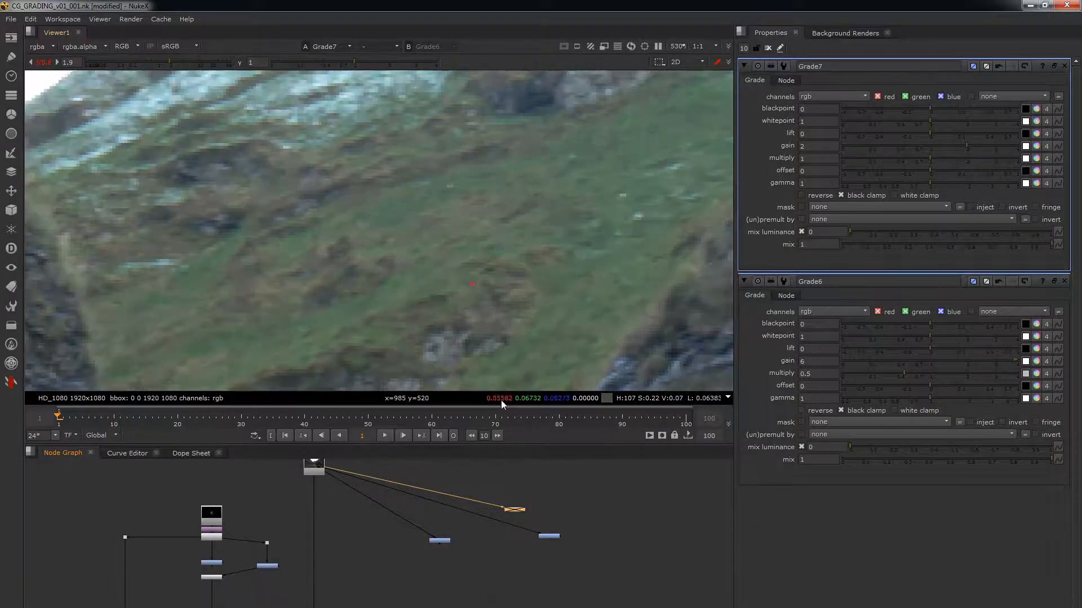
key(d)
Step: Set Grade7's gain to 4 and toggle the node off and on to compare the sampled pixel values
double_click(812, 150)
text(4)
key(Return)
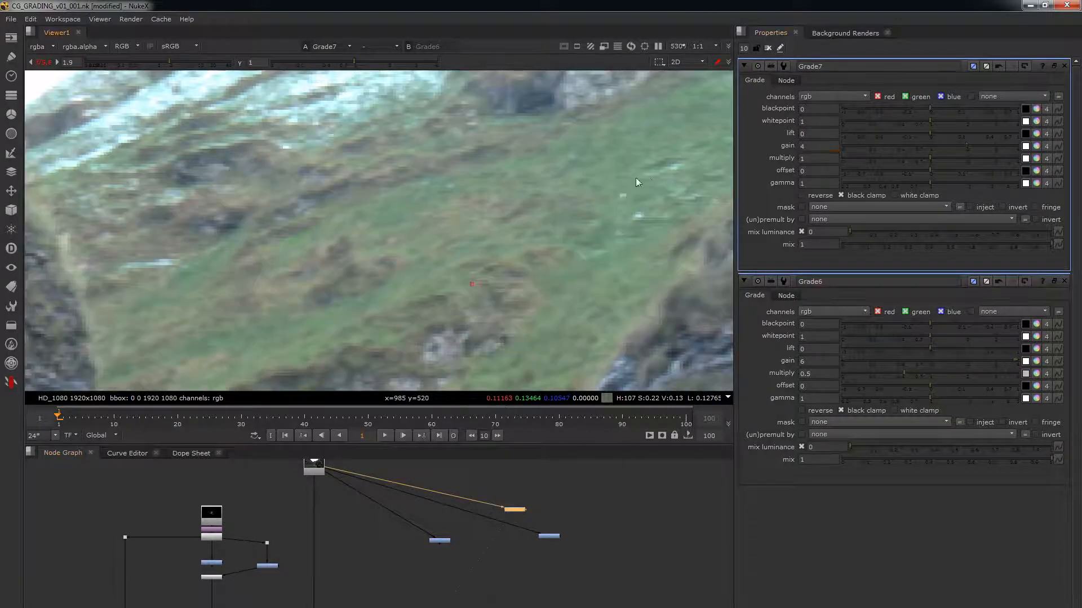
key(d)
key(d)
key(d)
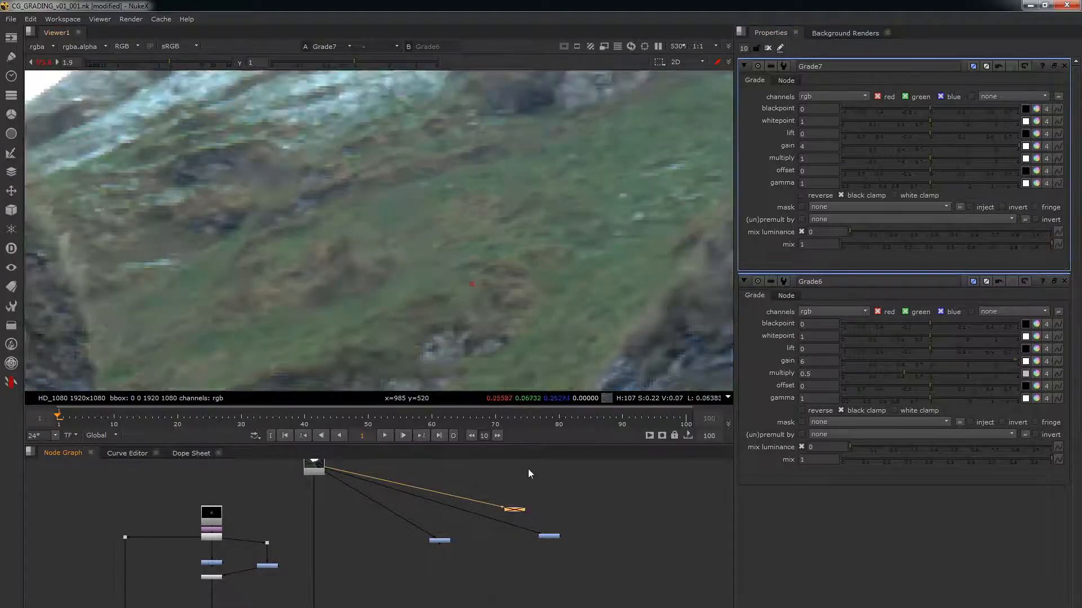
key(d)
Step: Set Grade7's gain to 1 and its multiply to 2, and toggle the node off and on to compare
double_click(812, 147)
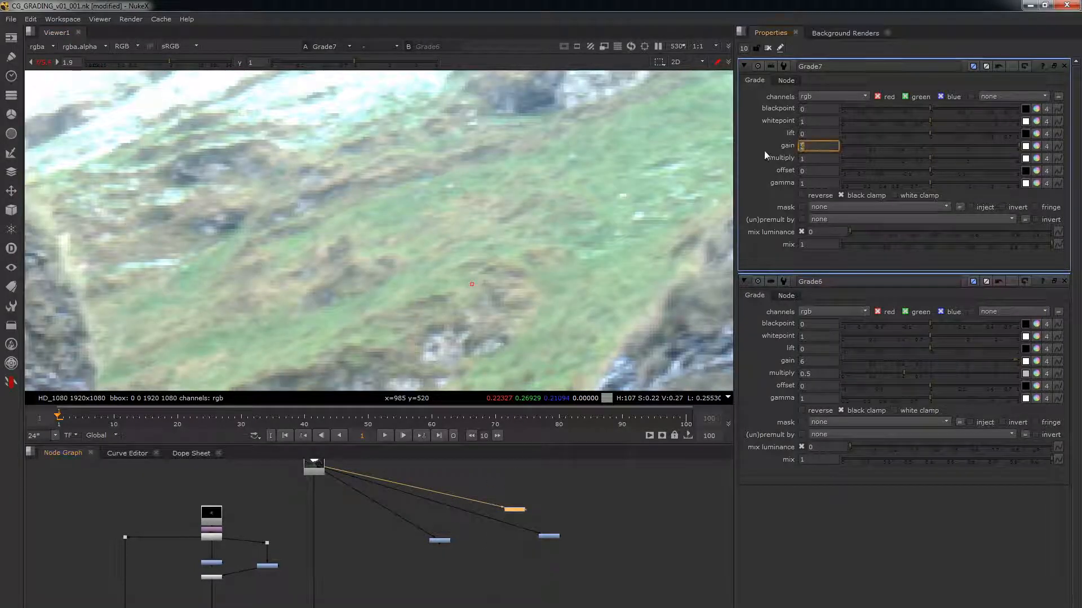
text(1)
key(Tab)
text(2)
key(Return)
key(d)
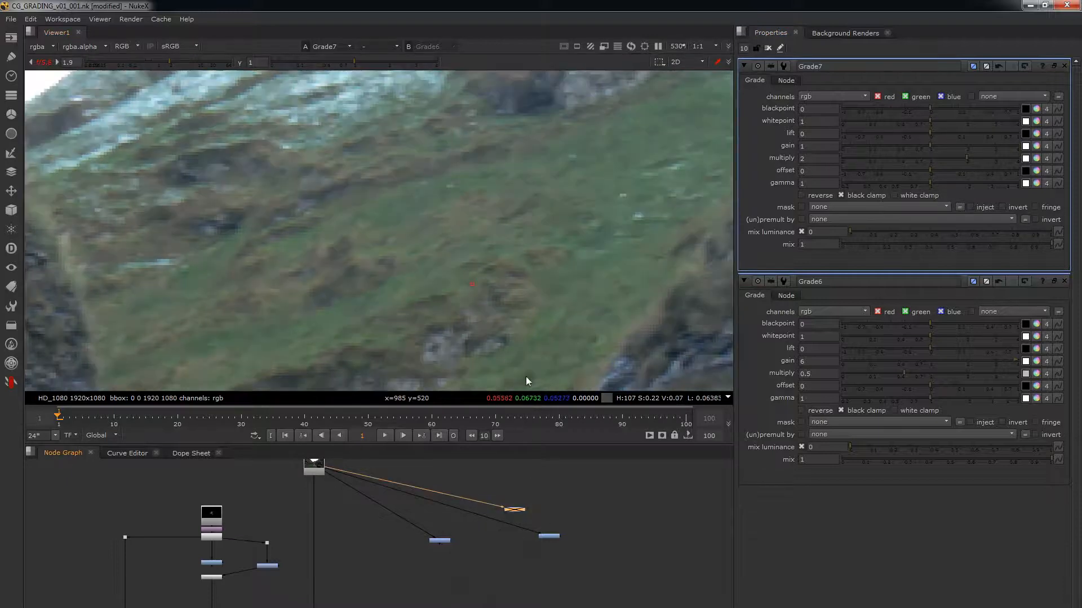
key(d)
Step: Paste another Grade node near Grade7 and connect its input to the background plate
click(561, 488)
key(ctrl+v)
drag(560, 480, 315, 466)
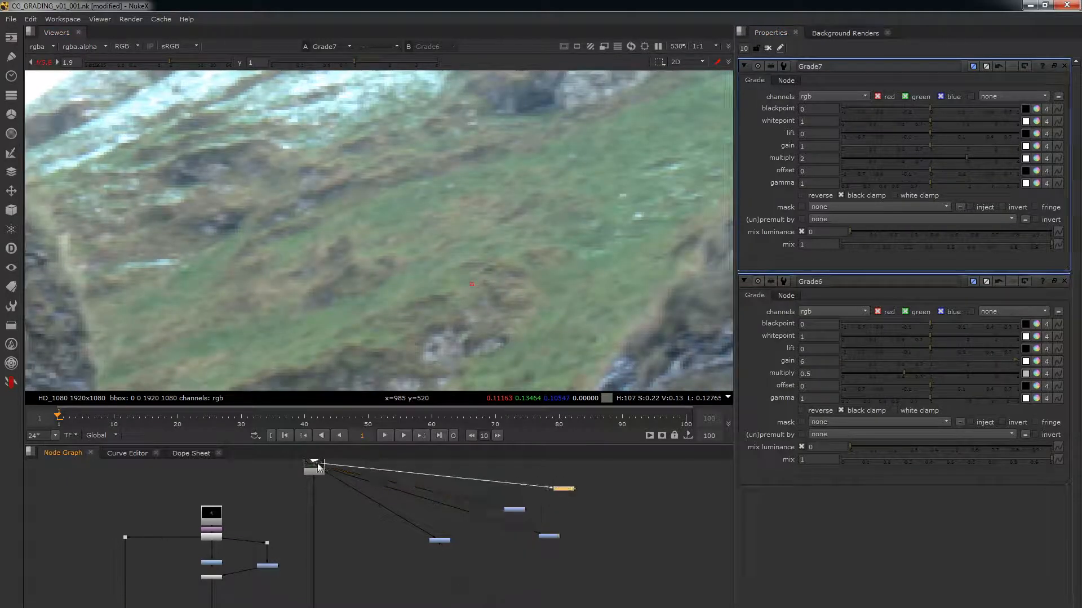
Step: Open the newly pasted Grade8 and set its gain to 2 and its multiply to 1
drag(603, 474, 562, 491)
double_click(563, 491)
drag(813, 147, 774, 161)
text(21)
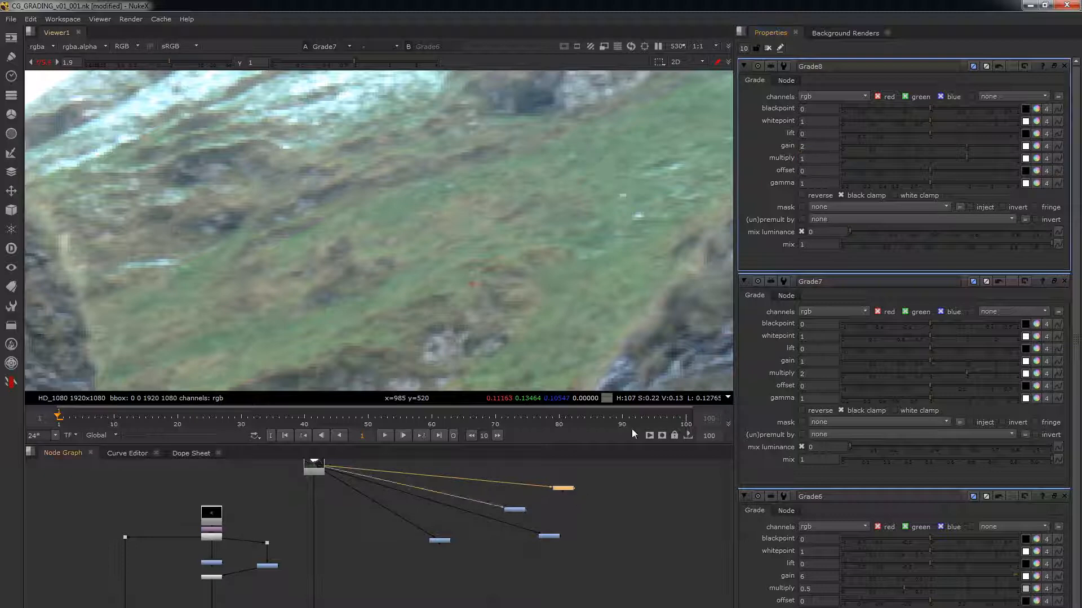
Step: Open only Grade7 and Grade8 side by side and switch the viewer between them to compare multiply 2 with gain 2
click(767, 48)
double_click(564, 489)
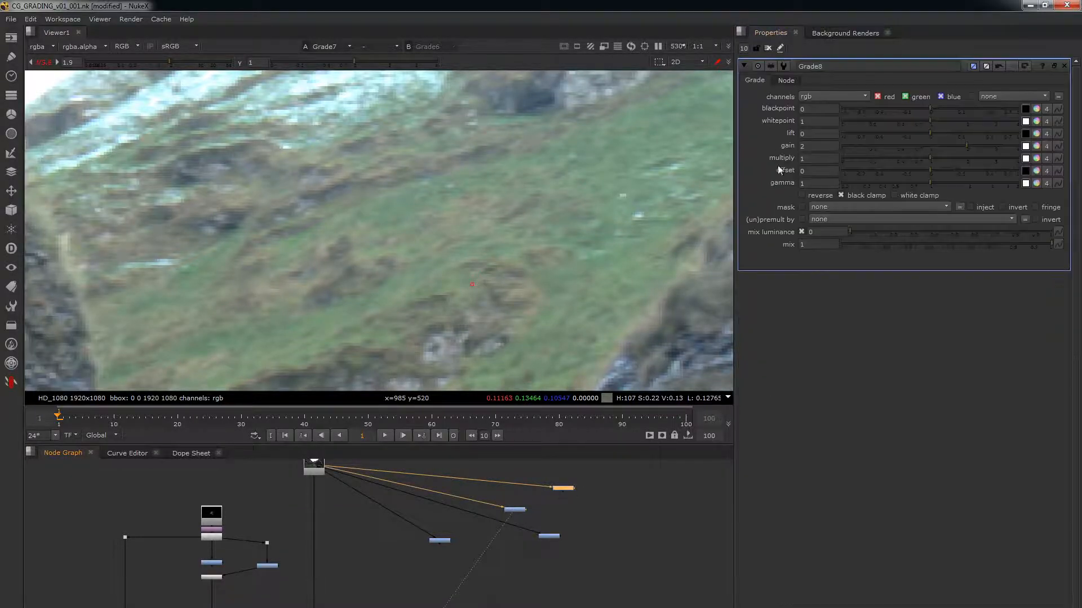
double_click(515, 509)
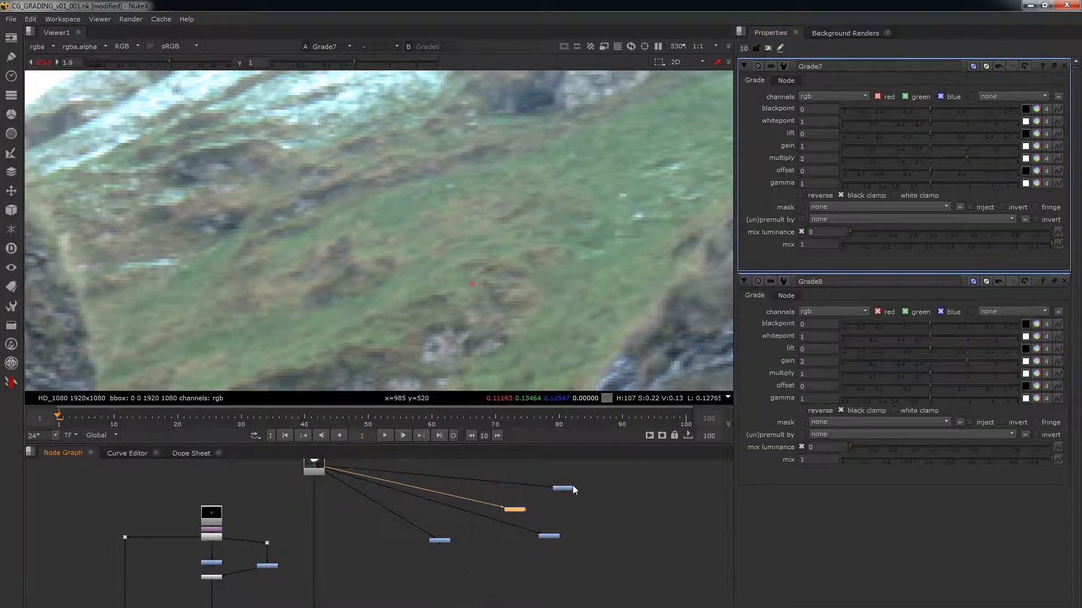
click(566, 489)
key(2)
click(501, 518)
key(1)
key(2)
key(1)
Step: Delete Grade7 and Grade8 and move the two remaining Grade nodes aside to free space in the node graph
drag(608, 468, 503, 521)
key(Delete)
drag(573, 515, 437, 552)
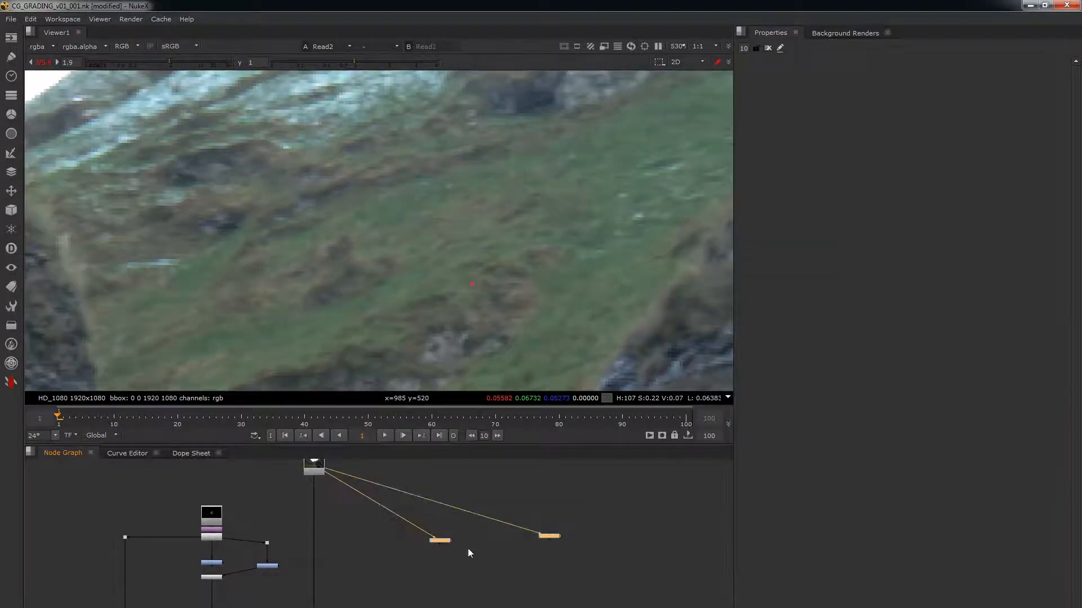
drag(551, 537, 316, 470)
Step: Add a new Grade node connected to the background plate, view it and fit the whole plate in the viewer
click(540, 550)
key(g)
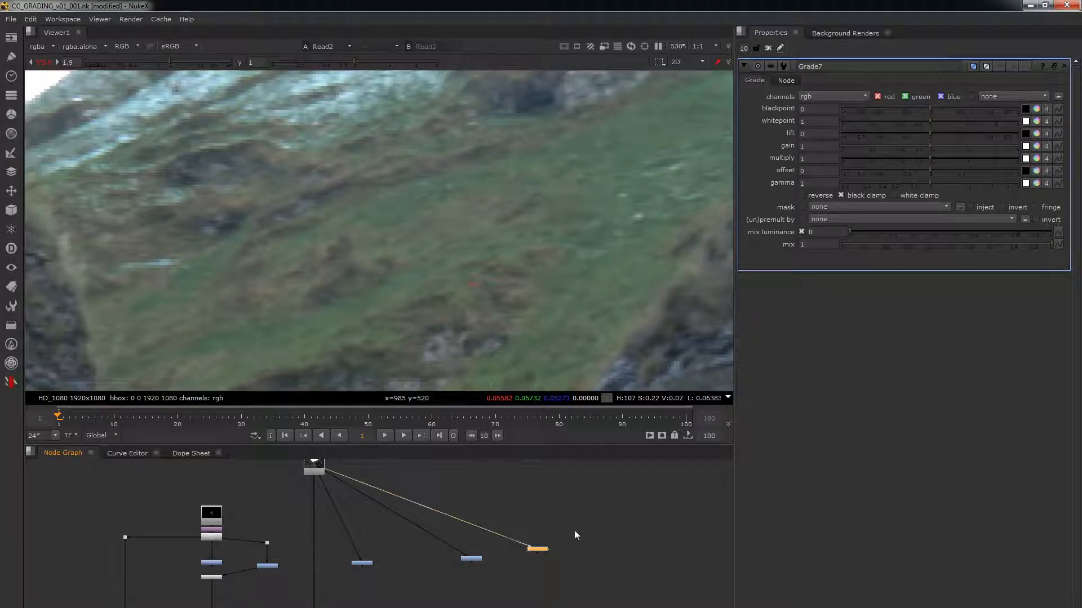
key(1)
click(573, 531)
key(f)
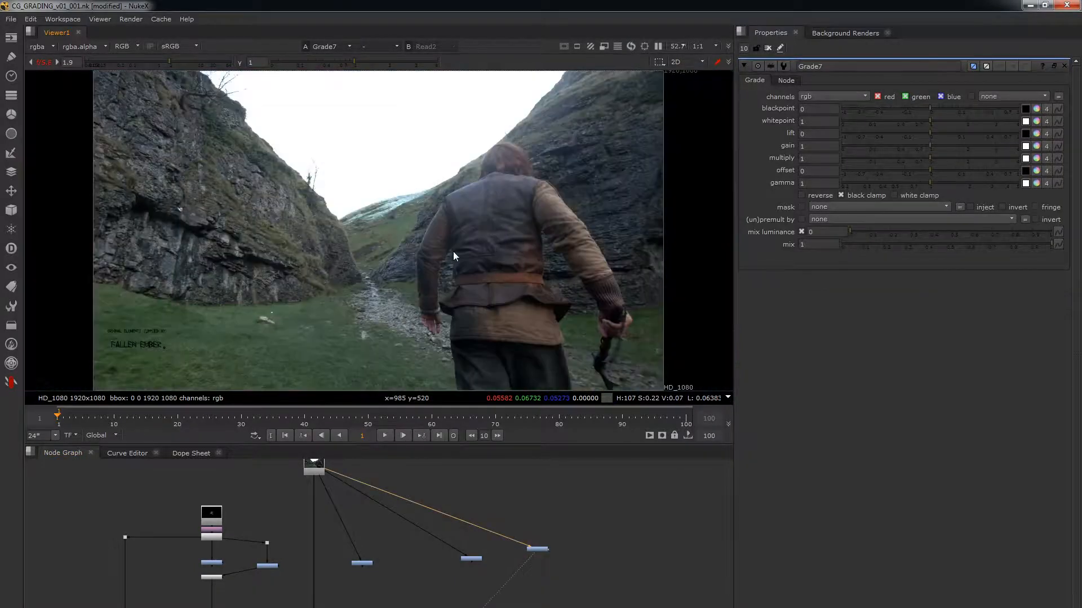
scroll(305, 564, up, 2)
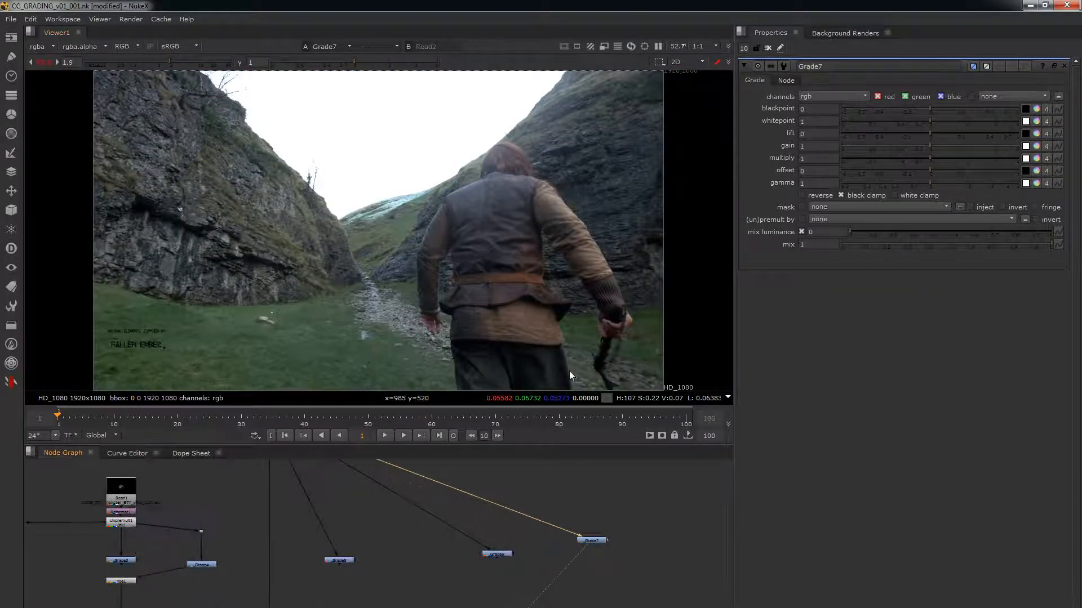
Step: Set Grade7's blackpoint to 0.1 and reduce it in steps to 0.04
click(823, 110)
text(.1)
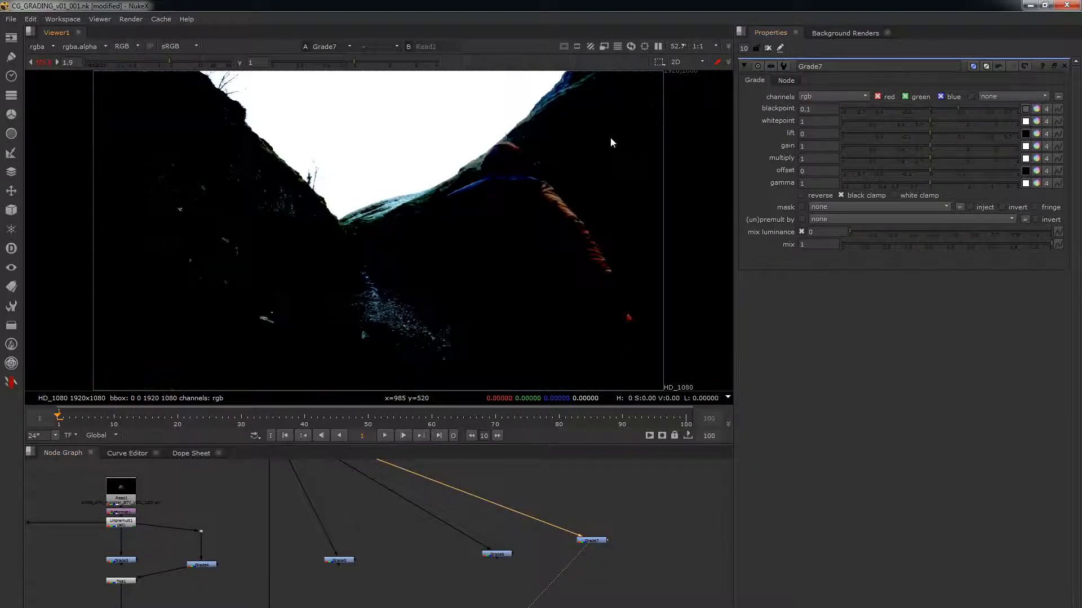
key(Down)
key(Down)
key(Down)
key(Down)
key(Down)
key(Down)
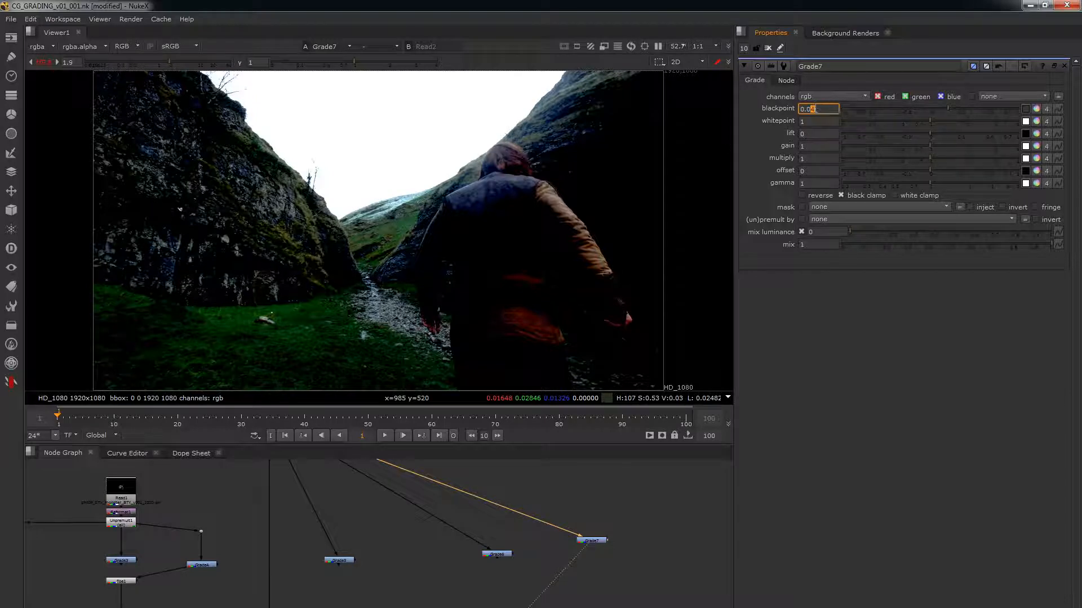
click(810, 146)
key(Tab)
key(Tab)
key(Tab)
Step: Delete Grade7 and Grade6 from the node graph
click(636, 548)
key(Delete)
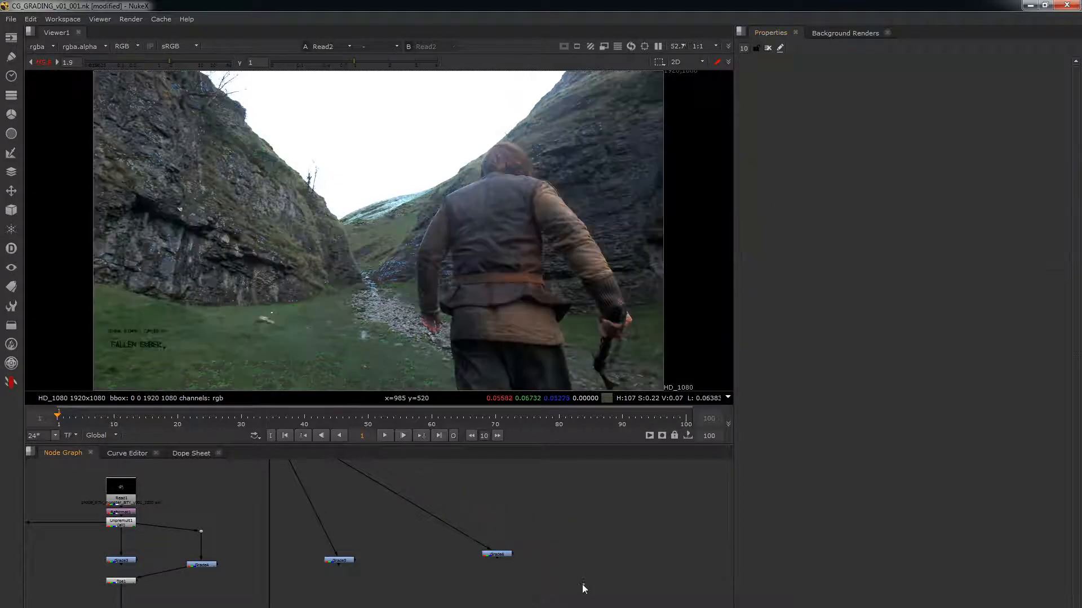
click(496, 555)
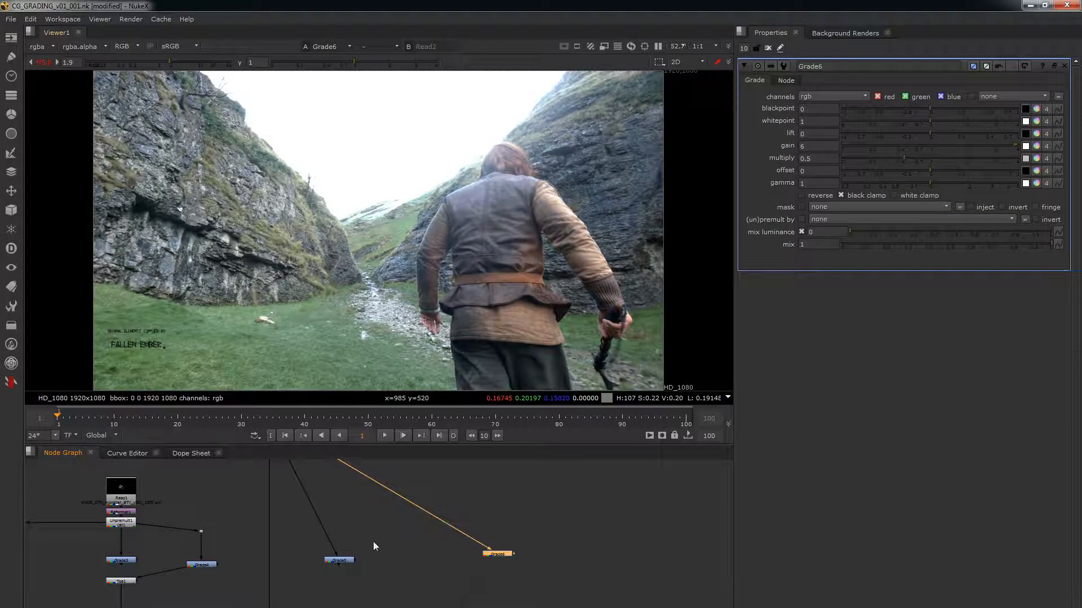
key(Delete)
Step: Add a fresh Grade node and connect its input to the background plate
key(g)
middle_drag(441, 535, 491, 586)
drag(492, 585, 309, 479)
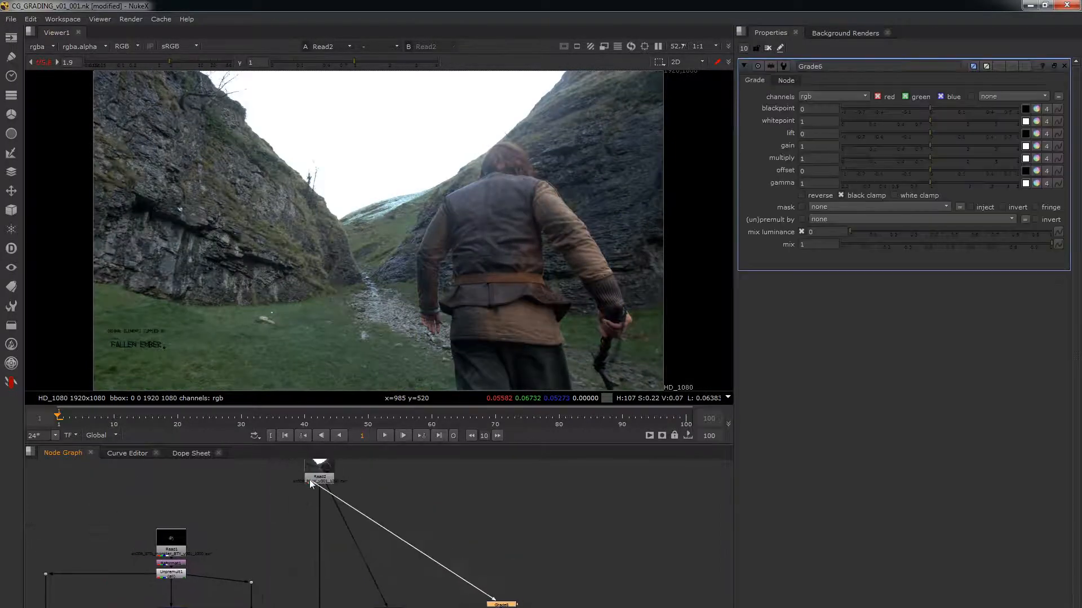
Step: Tint Grade6's gain towards warm orange on the colour wheel, at red 1, green 0.836538 and blue 0.588264, and view the node
click(1037, 147)
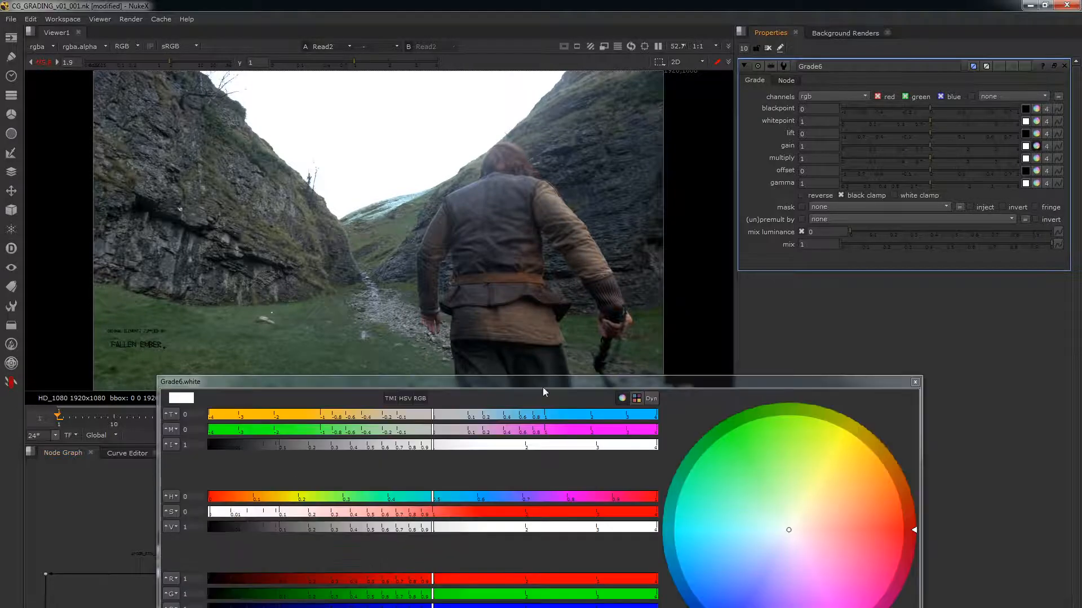
click(819, 511)
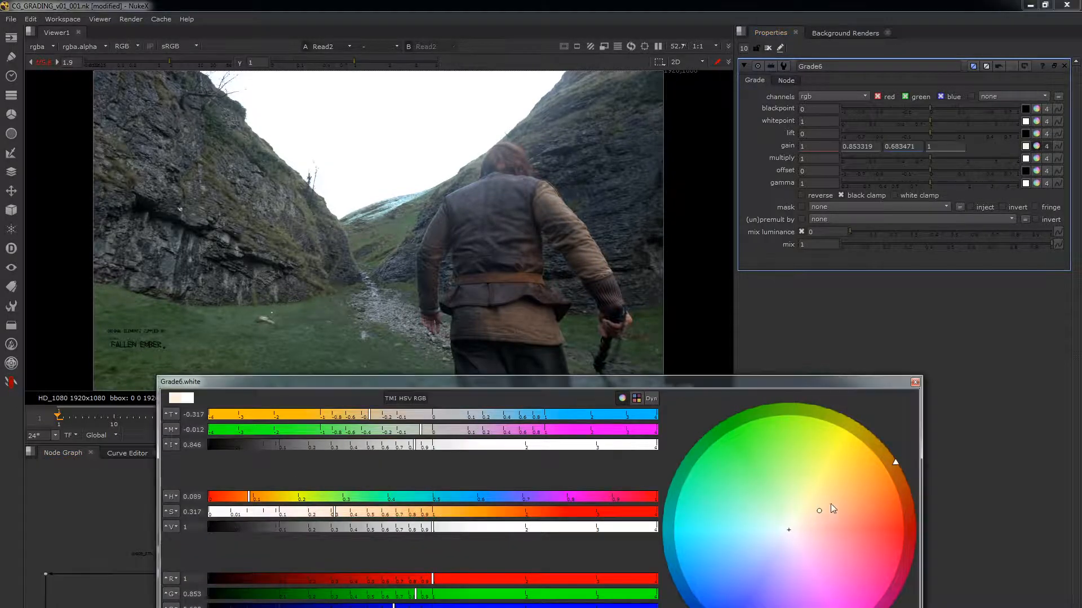
click(830, 503)
click(915, 382)
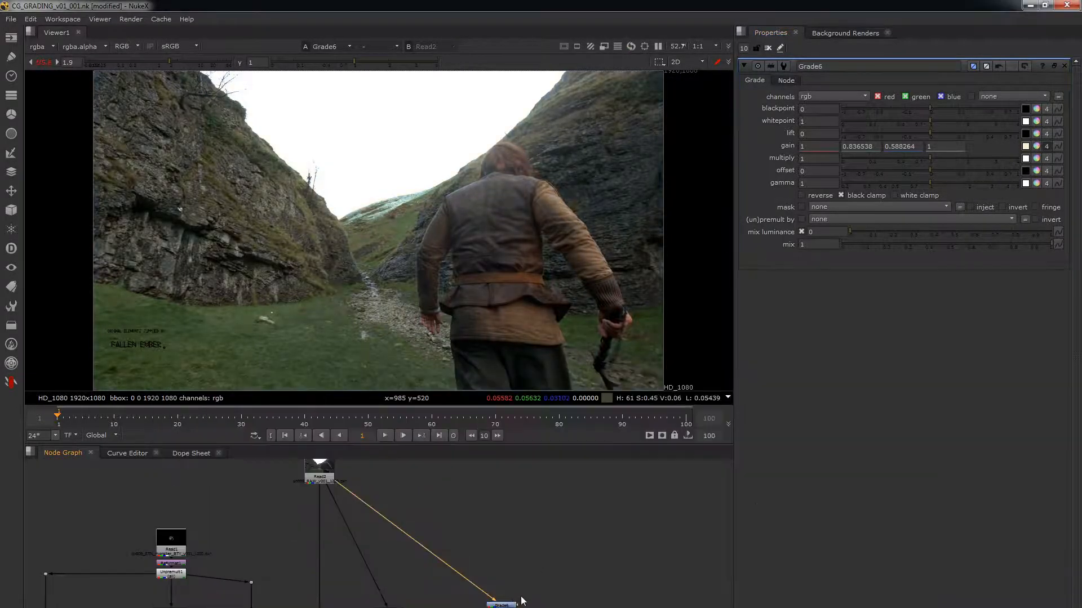
Step: Lower Grade6's multiply to 0.9
click(926, 158)
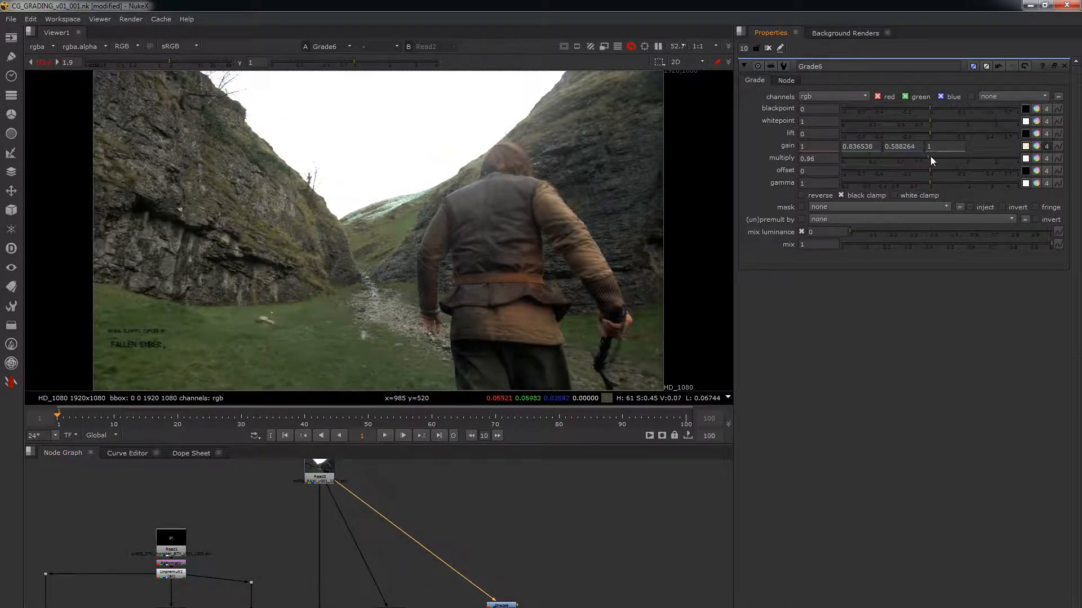
mouse_move(930, 157)
mouse_down()
mouse_move(913, 157)
mouse_move(925, 156)
mouse_up()
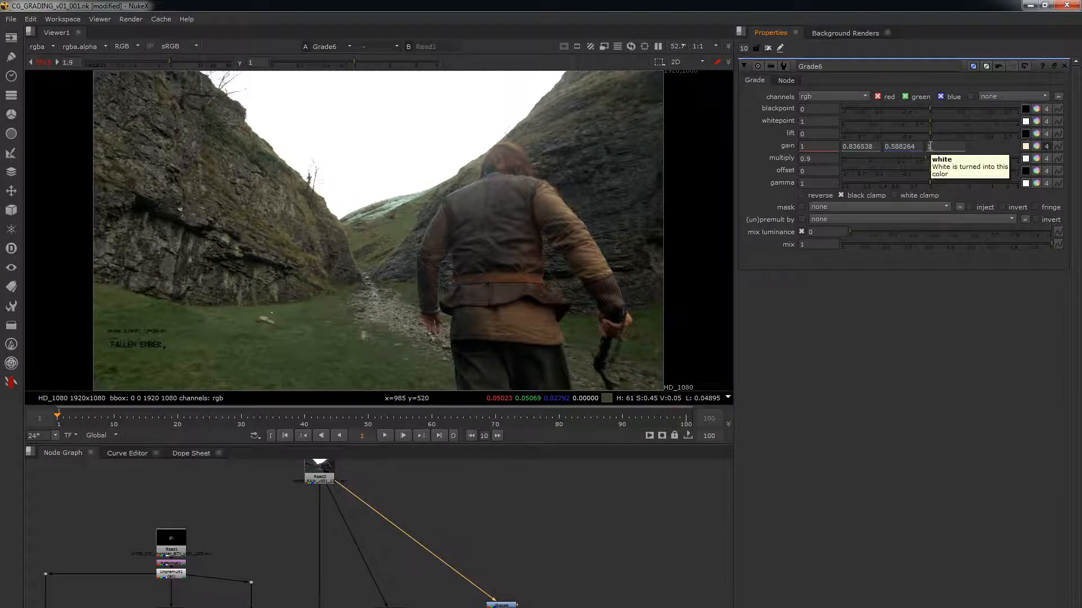
drag(818, 161, 775, 166)
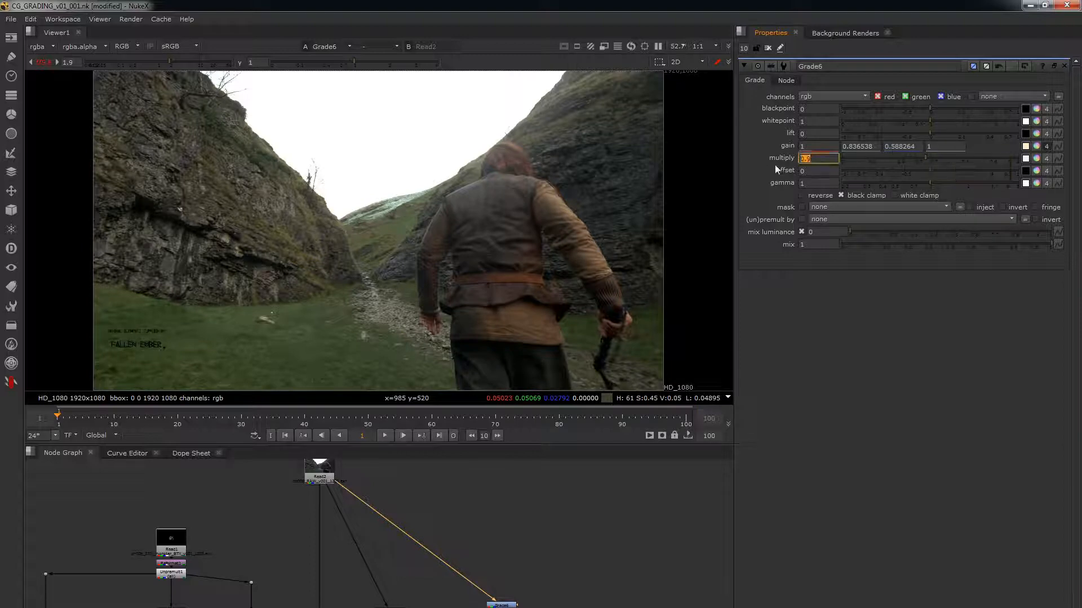
text(0.5)
Step: Add an expression to Grade6's multiply that scales 0.9 down to 0.72
right_click(826, 163)
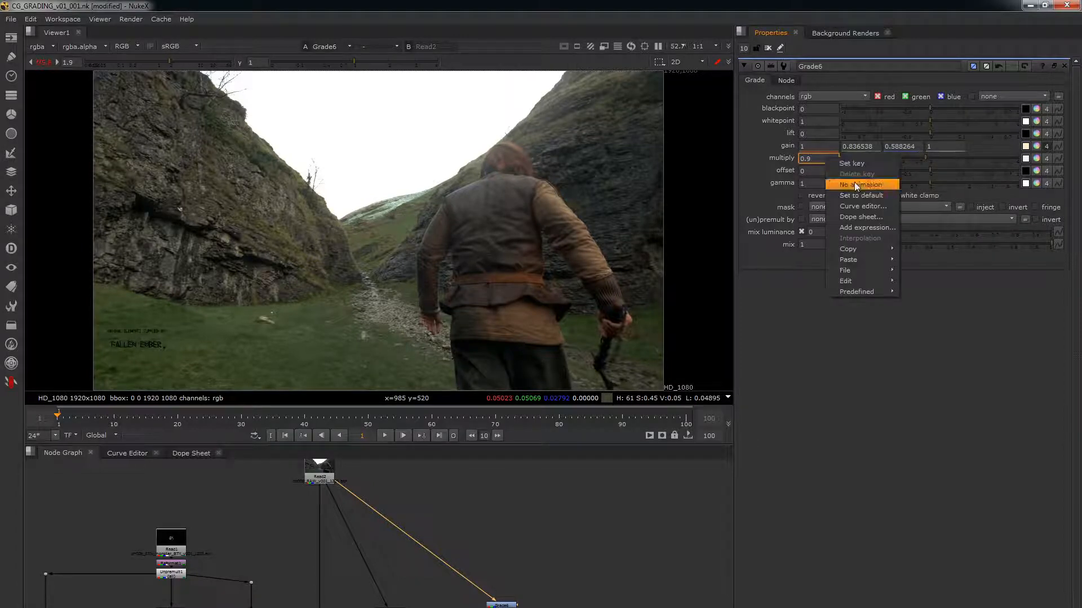
click(861, 228)
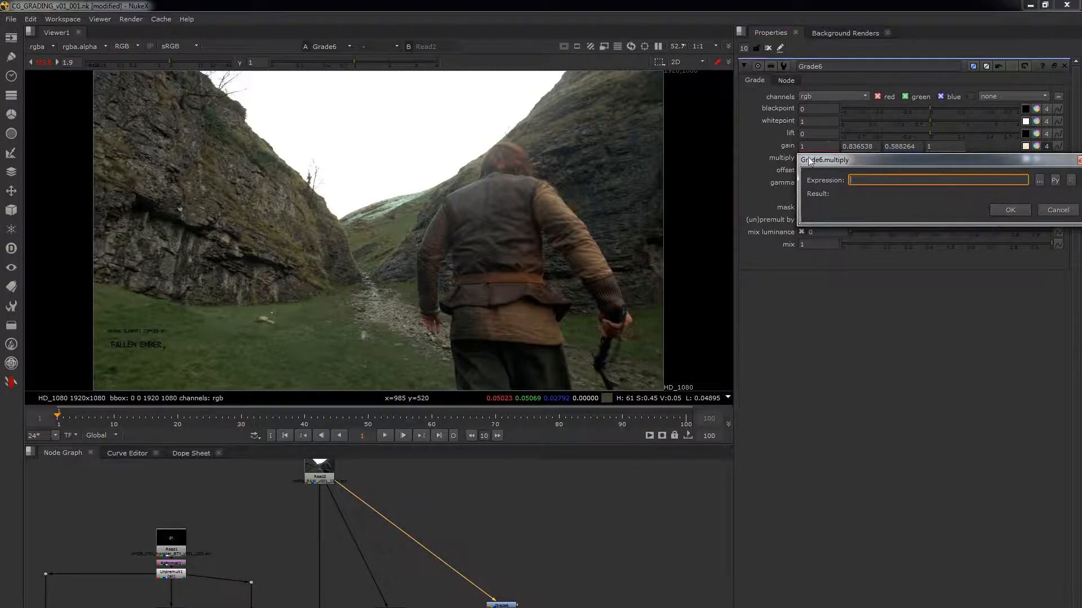
drag(863, 157, 816, 205)
text(0)
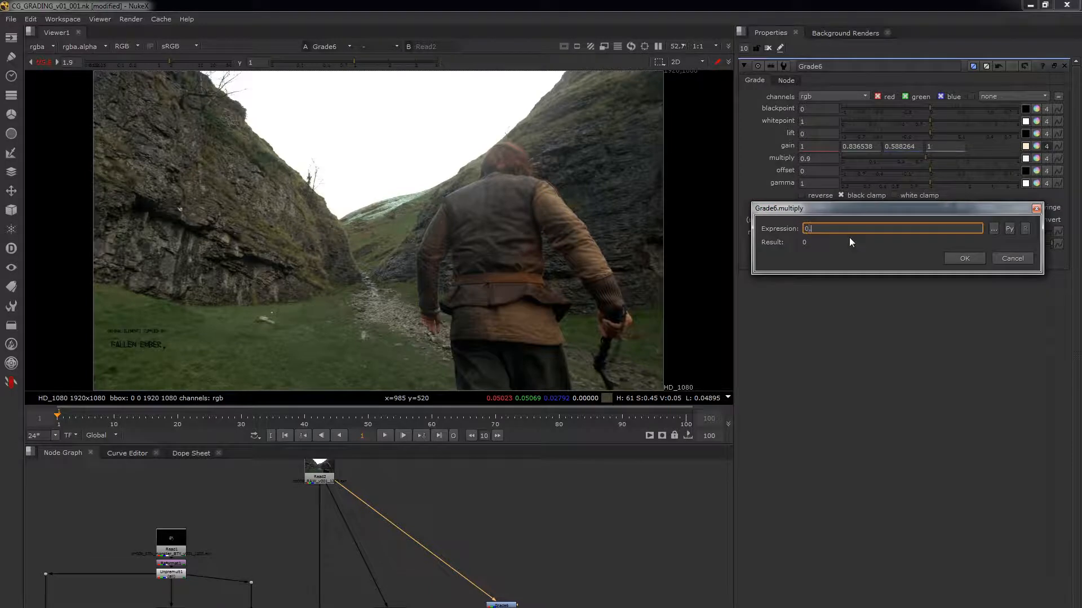
text(.9*()
click(964, 257)
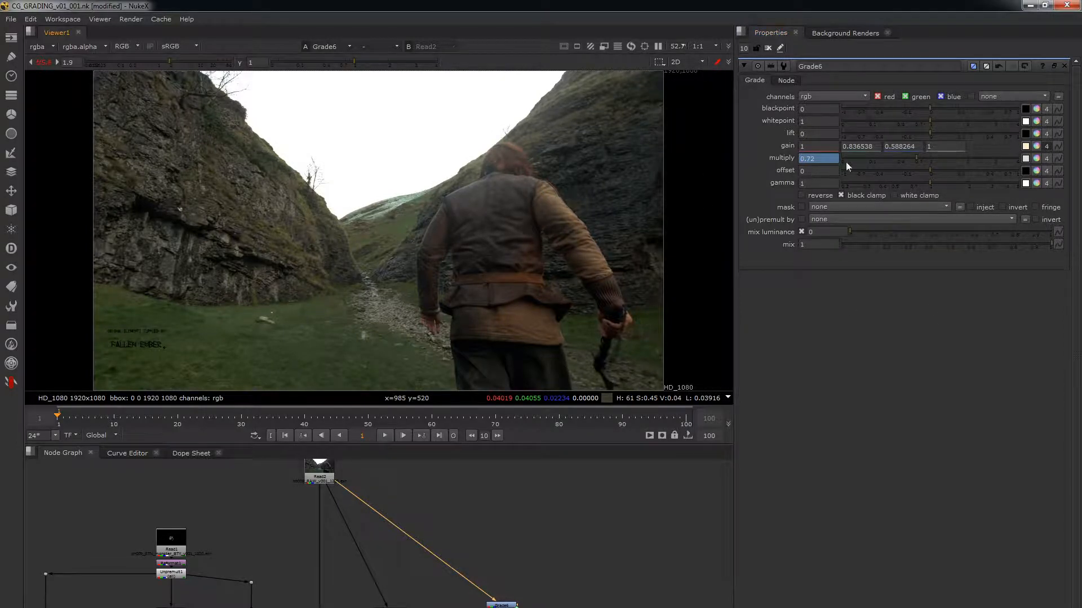
Step: Raise the intensity of Grade6's gain colour to 1.96 and remove the expression from its multiply
click(1026, 146)
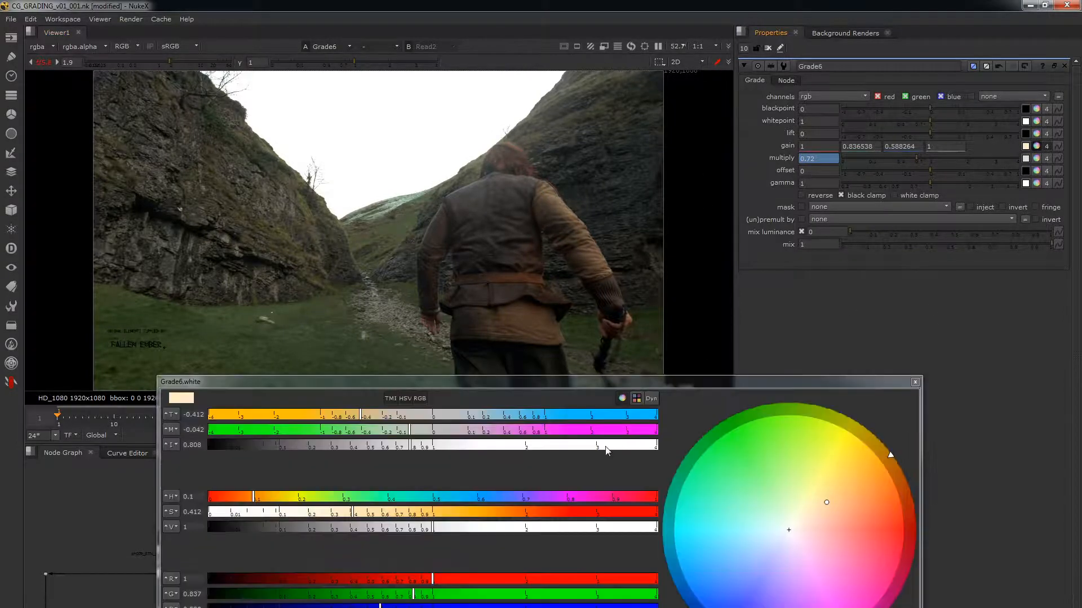
click(525, 445)
right_click(806, 158)
click(823, 169)
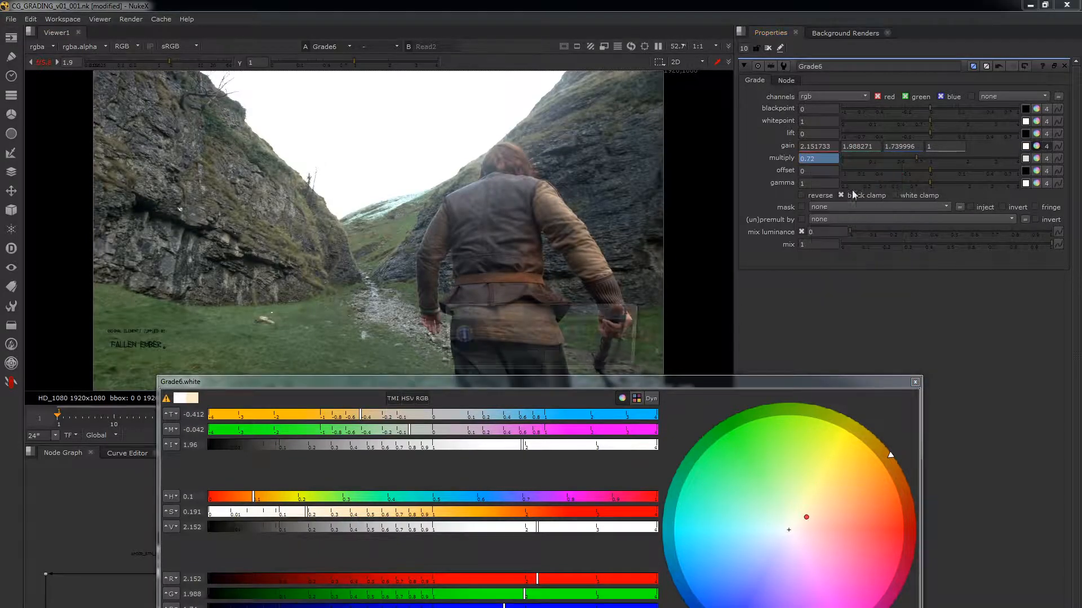
click(518, 360)
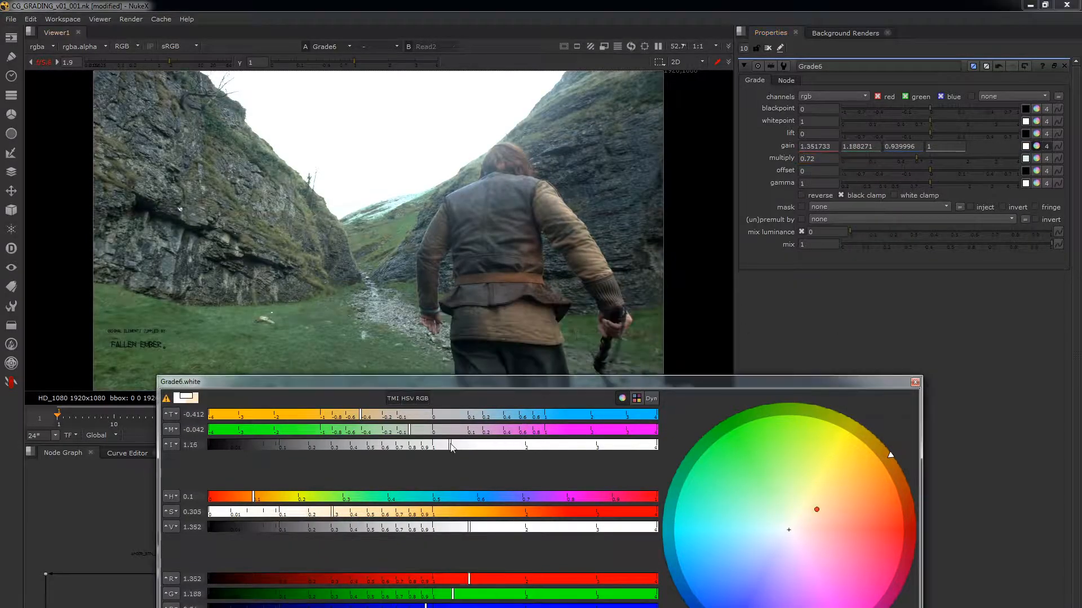
Step: Shift Grade6's gain to a cool blue of red 1.017421, green 0.950774 and blue 1.211733, and set multiply to 1
drag(524, 445, 437, 451)
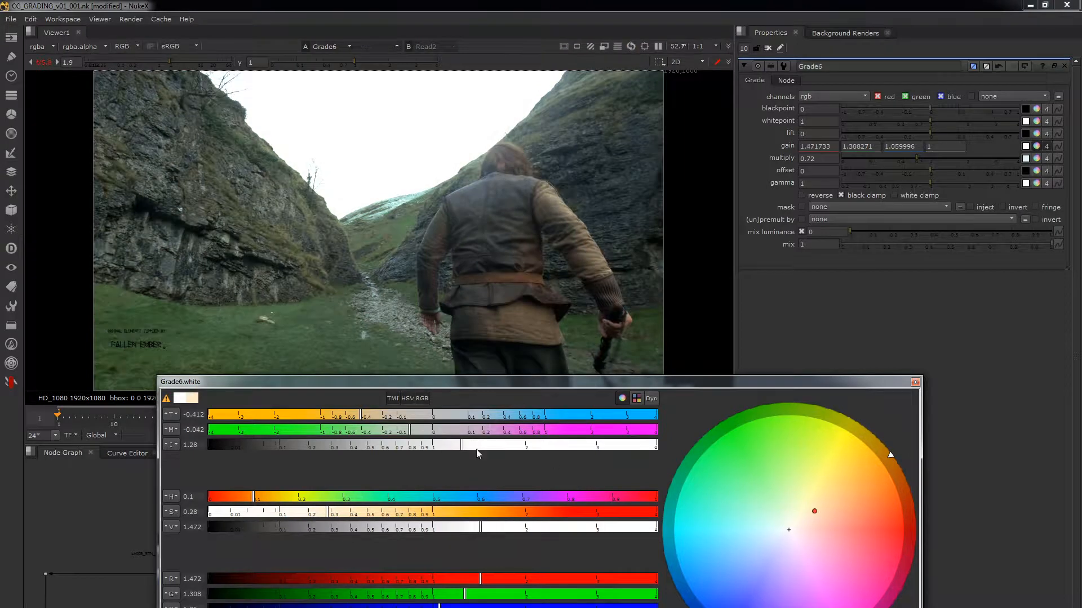
drag(819, 508, 782, 554)
click(943, 146)
mouse_move(918, 159)
mouse_down()
mouse_move(947, 157)
mouse_move(930, 158)
mouse_up()
click(915, 383)
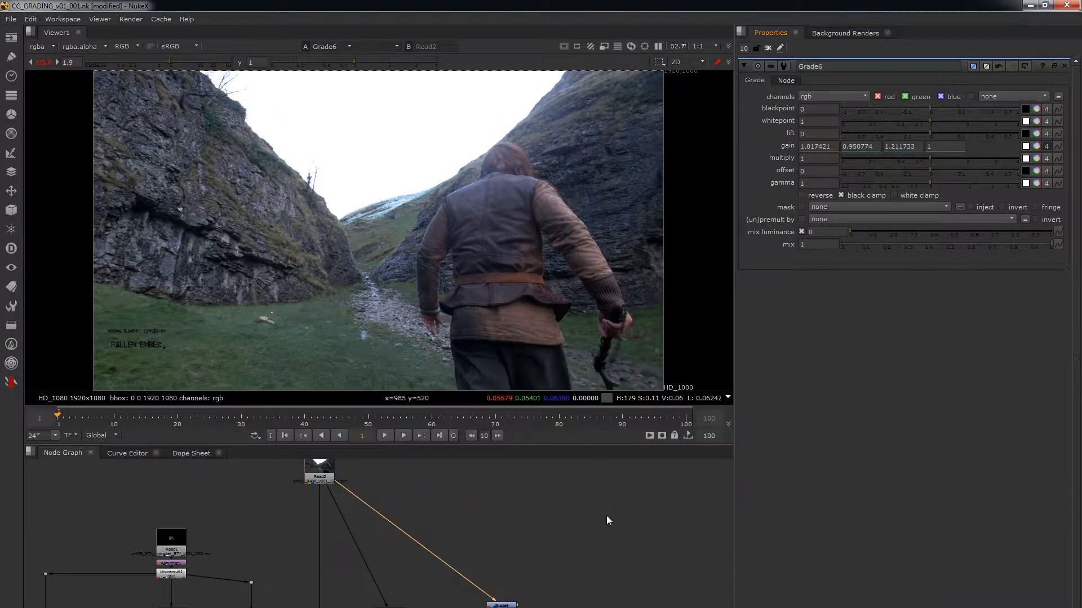